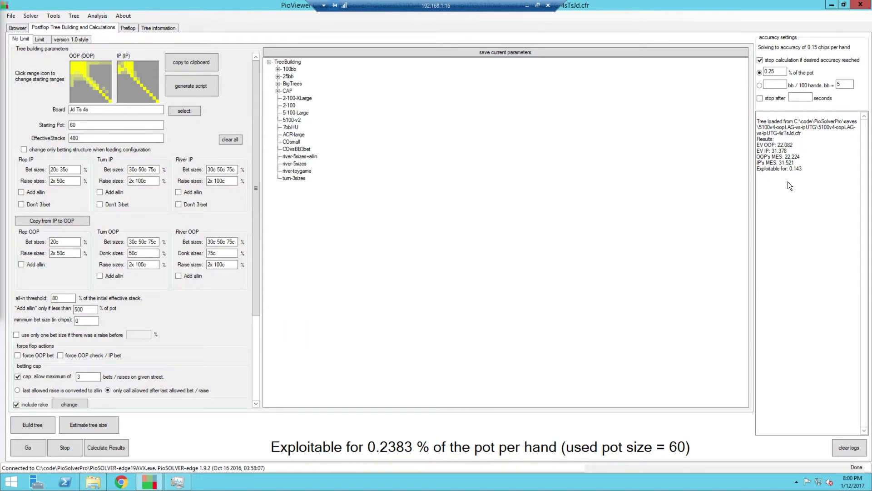
Look over the strategy browser and the preflop page, and return to postflop tree building
left_click(24, 29)
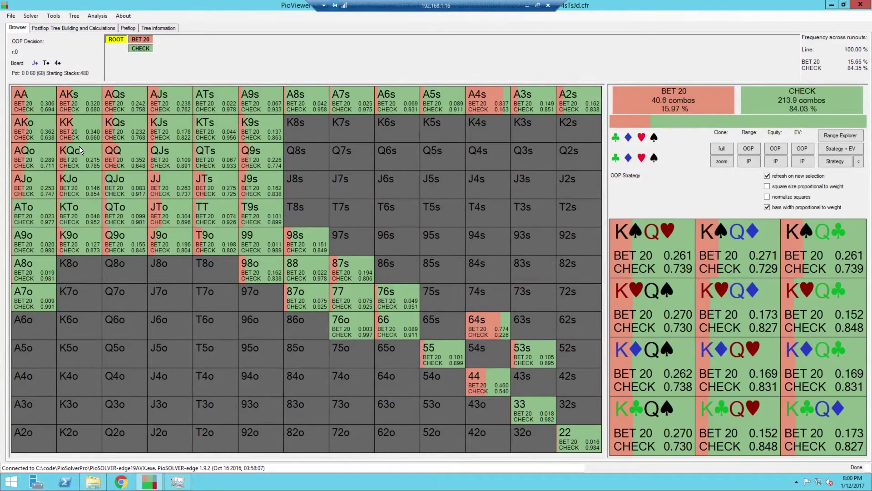
left_click(123, 25)
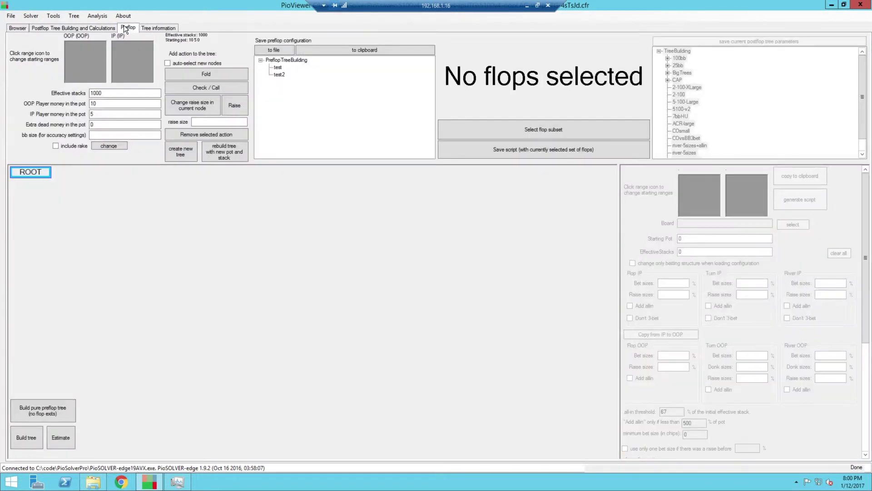
left_click(94, 29)
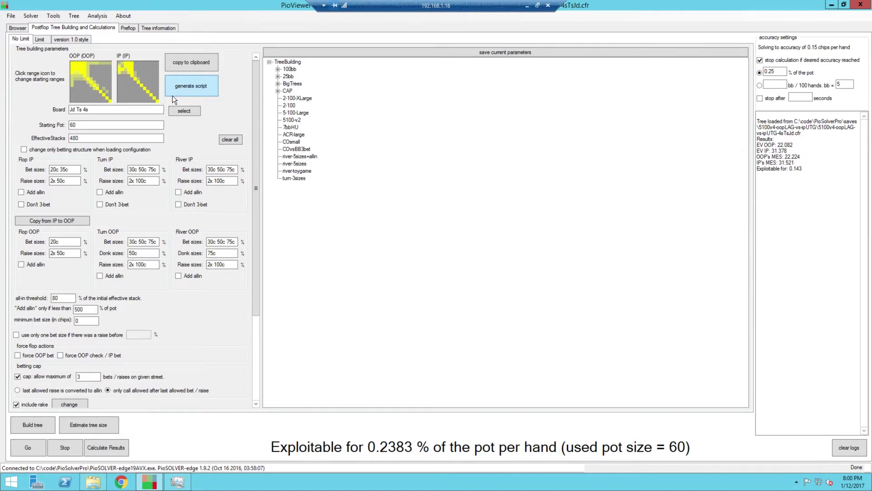
Open script generation for the current tree parameters and enlarge its window
left_click(89, 110)
left_click(171, 85)
left_click_drag(519, 126, 137, 46)
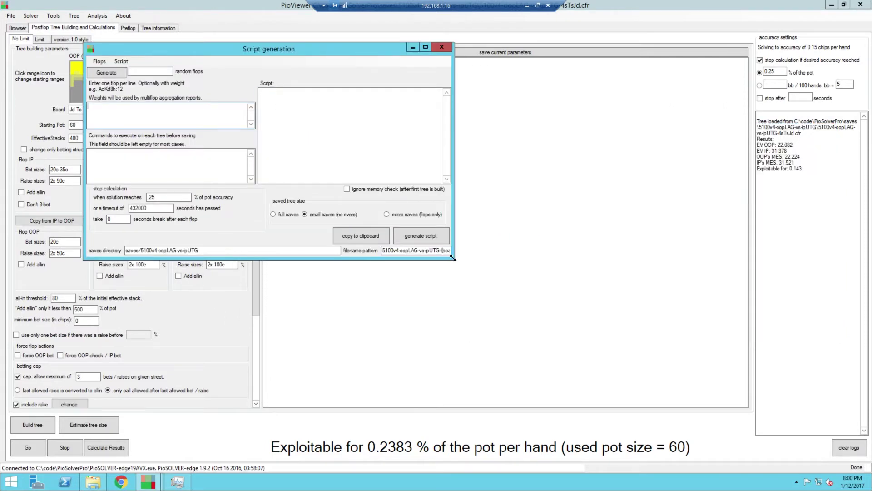
left_click_drag(450, 258, 685, 397)
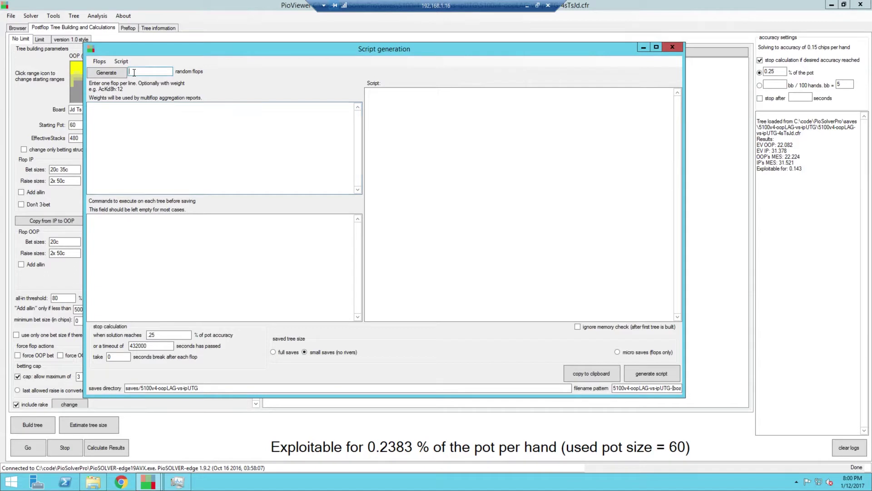
Generate 10 random flops and produce the solving script for them
type("10")
left_click(120, 73)
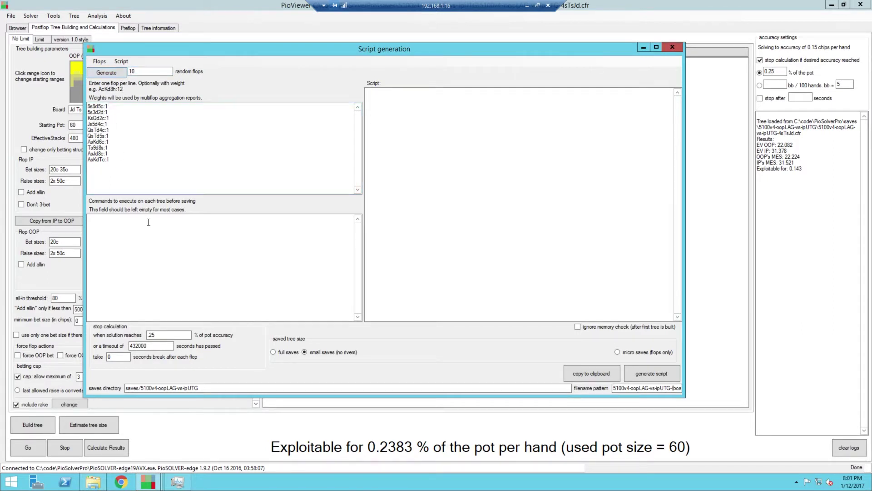
left_click(151, 245)
left_click(650, 369)
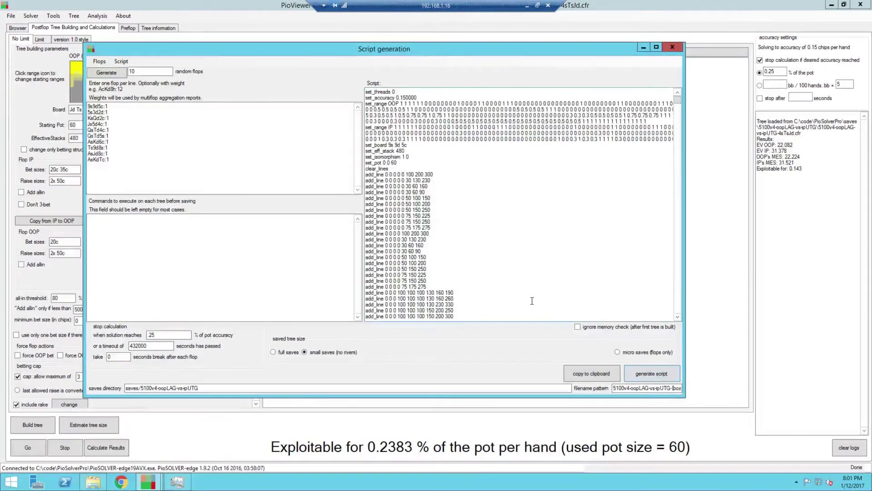
Examine the generated script from its range and bet lines through to the commands for each flop
left_click_drag(389, 50, 501, 43)
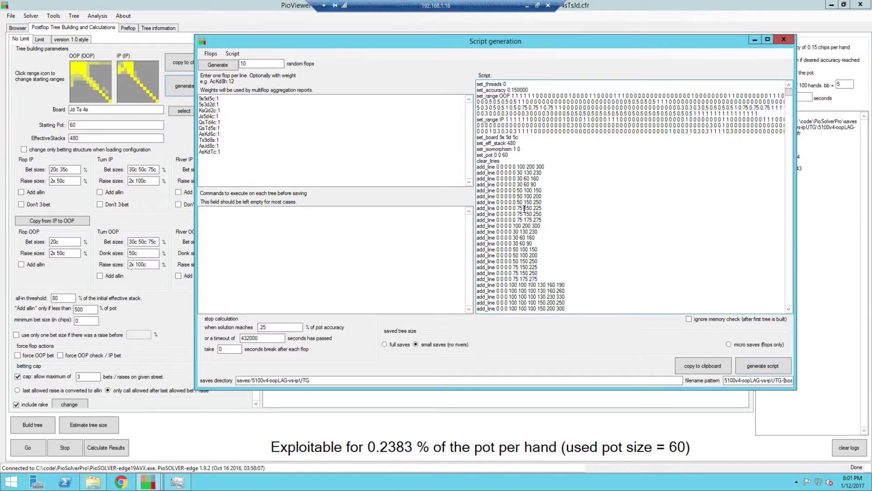
scroll(525, 208, "down", 10)
scroll(524, 209, "down", 15)
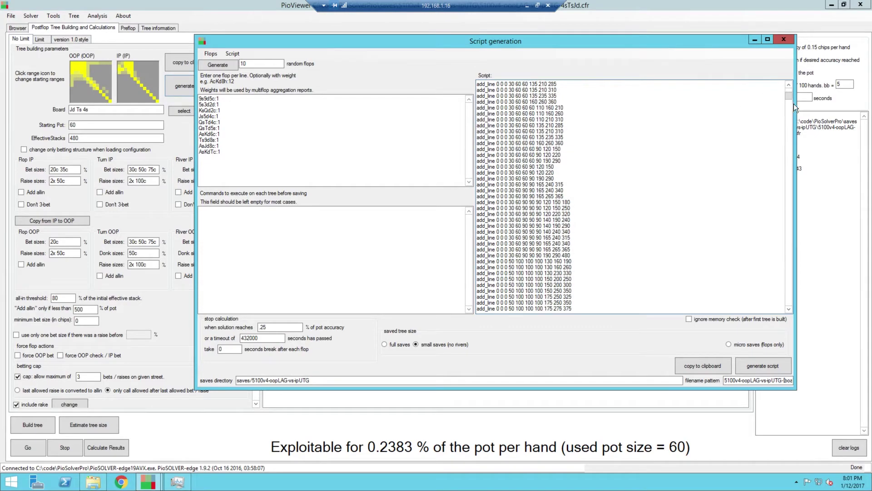
left_click_drag(790, 97, 789, 102)
left_click_drag(789, 110, 786, 301)
scroll(553, 203, "up", 9)
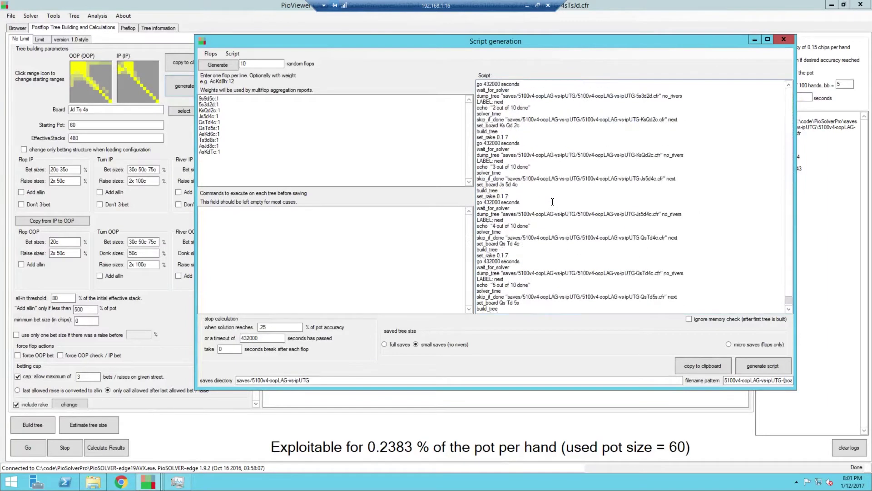
scroll(553, 203, "up", 3)
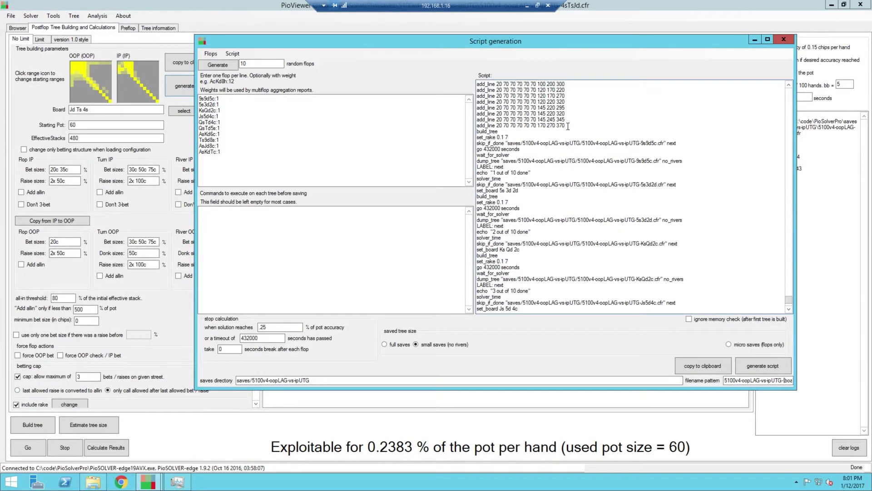
Examine the script's build_tree, solve and set_board commands against the flop list, and close the script generator
left_click_drag(478, 137, 527, 155)
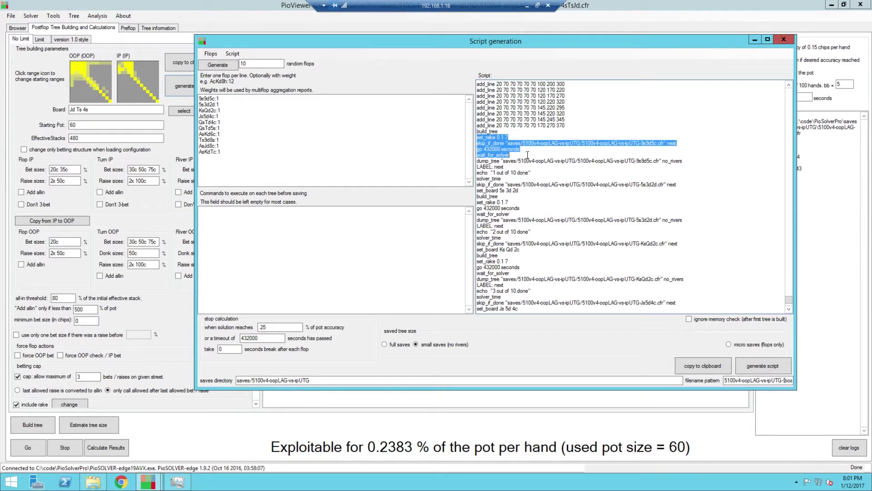
left_click(527, 154)
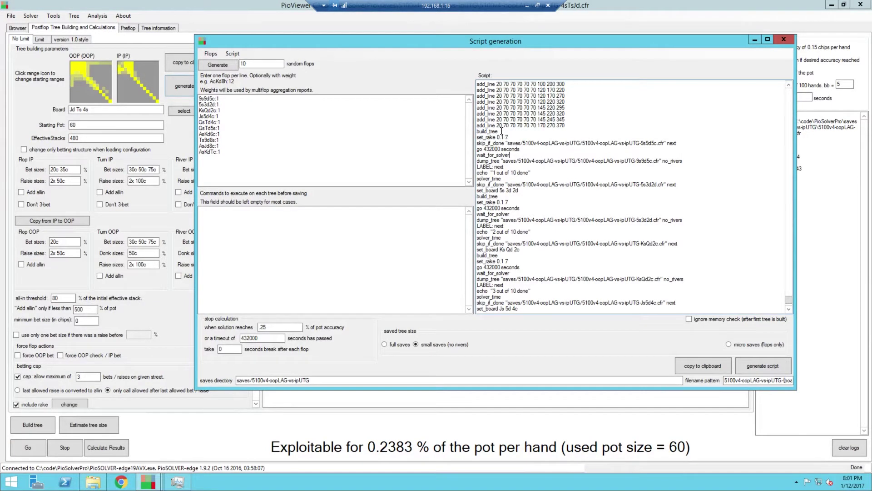
left_click_drag(501, 132, 462, 130)
left_click(506, 195)
left_click_drag(518, 191, 473, 190)
left_click_drag(522, 252, 470, 250)
left_click(515, 251)
left_click_drag(220, 110, 190, 106)
left_click_drag(194, 34, 261, 36)
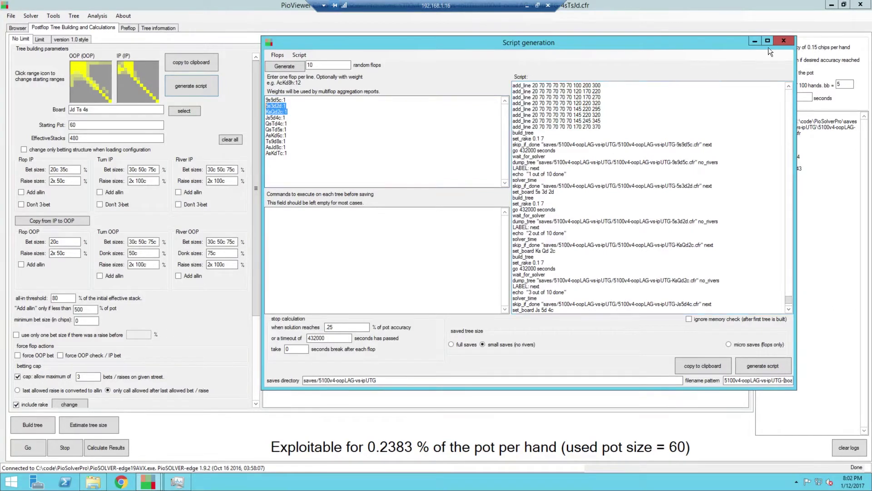
left_click(782, 41)
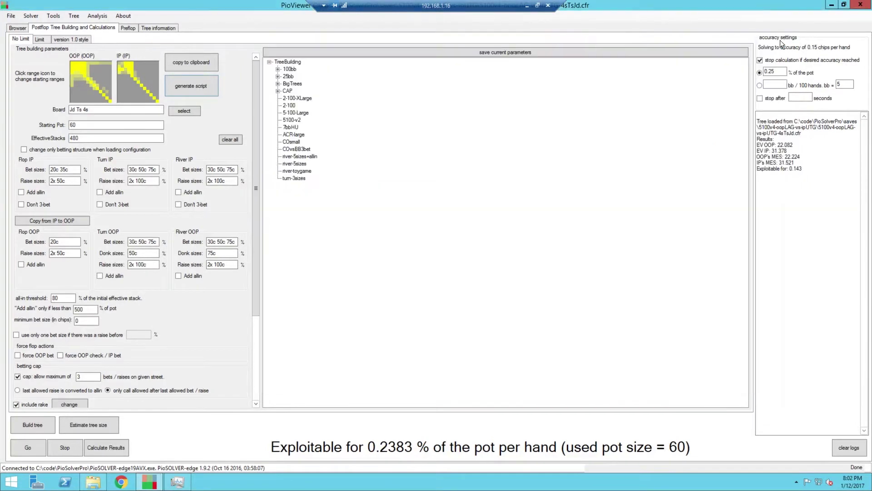
Open the runouts aggregated frequencies analysis over multiple files for 5100v4-oopLAG-vs-ipUTG, review its file and flop lists, and close it
left_click(91, 18)
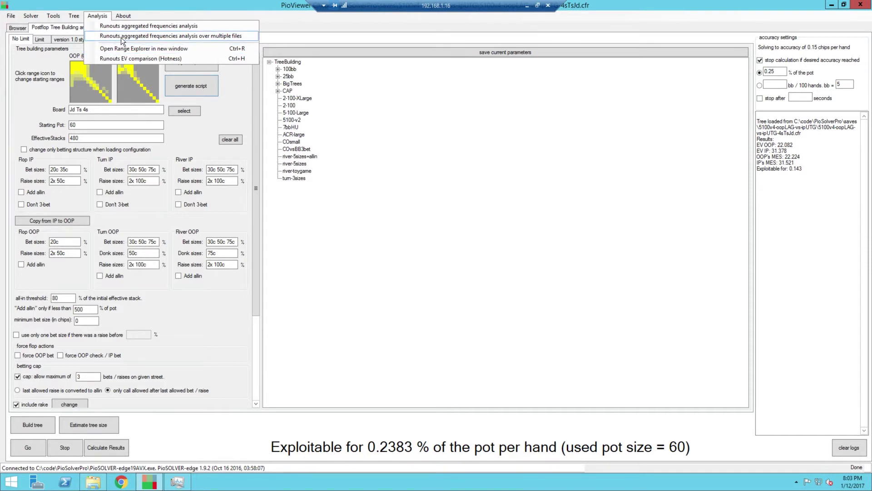
left_click(161, 37)
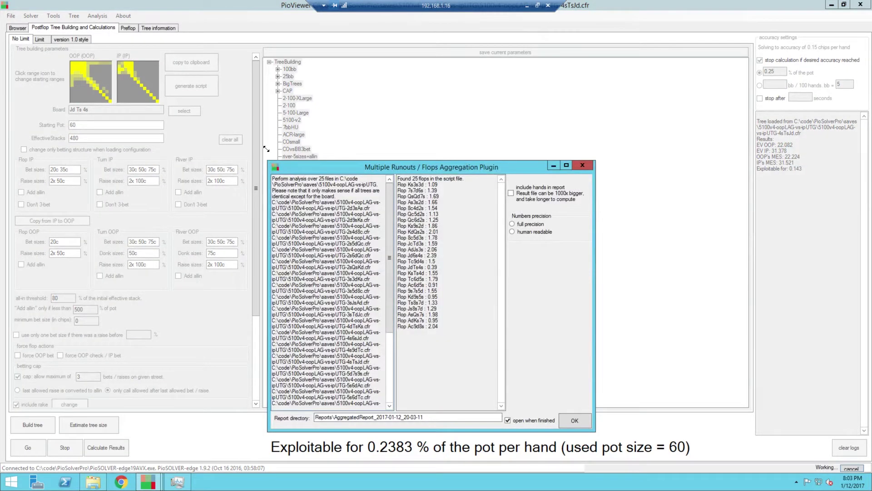
left_click_drag(266, 149, 236, 43)
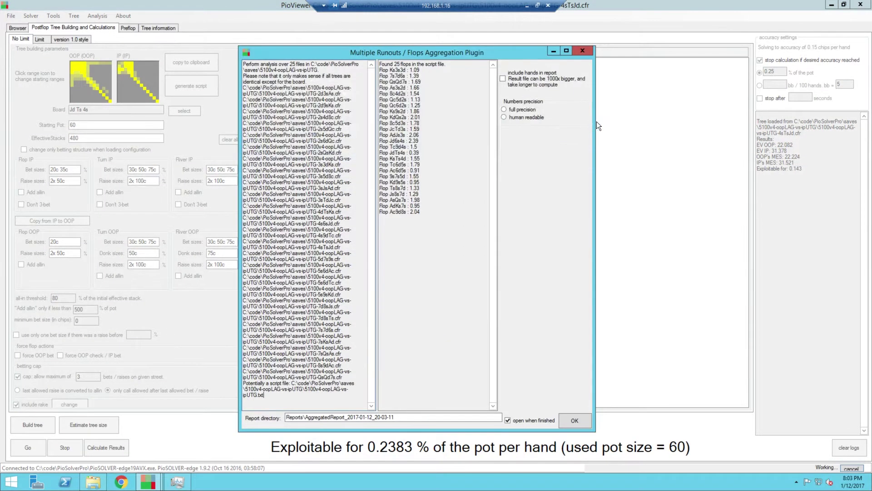
left_click_drag(596, 121, 671, 122)
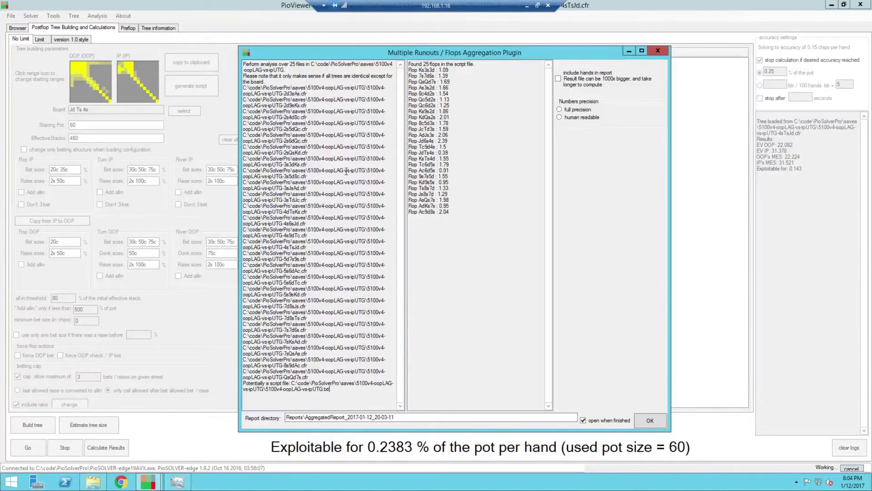
left_click(664, 53)
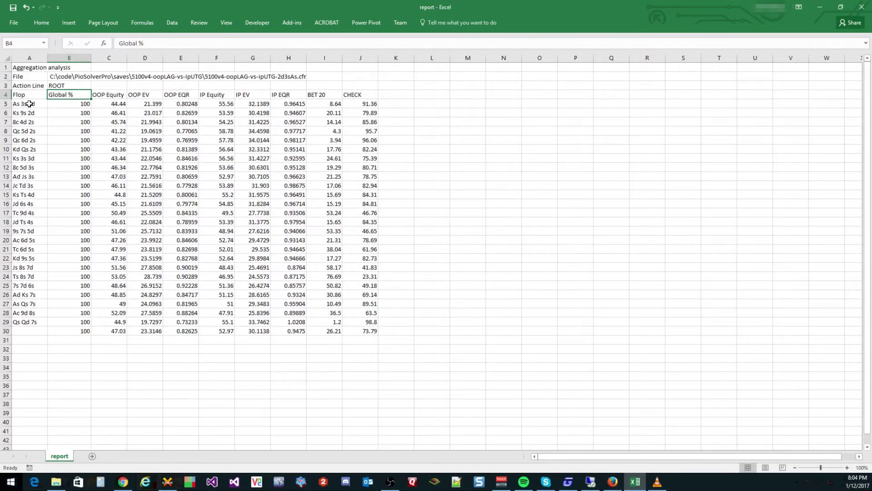
Switch to the aggregation report in Excel and examine its flop list and the BET 20 and CHECK headings
left_click_drag(28, 105, 18, 321)
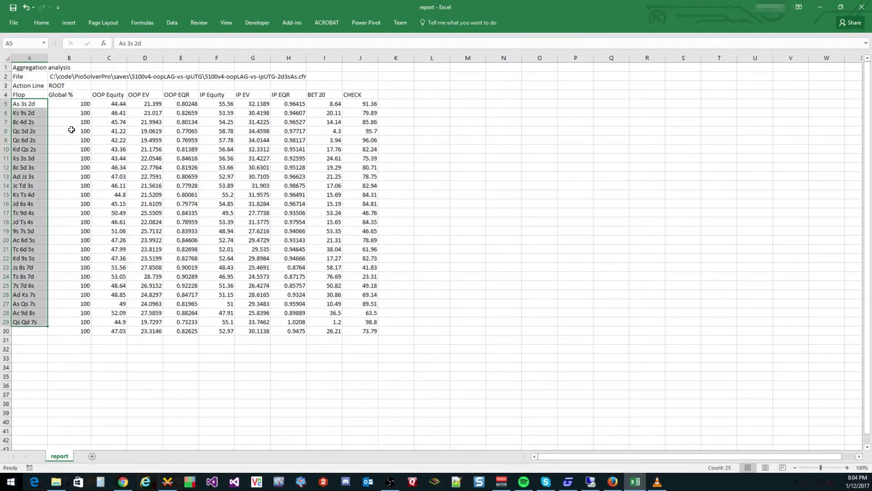
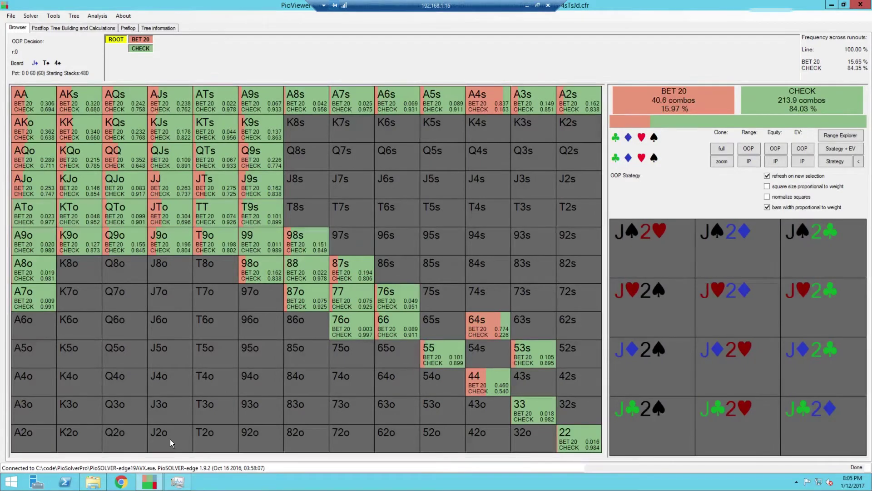
key("alt+Tab")
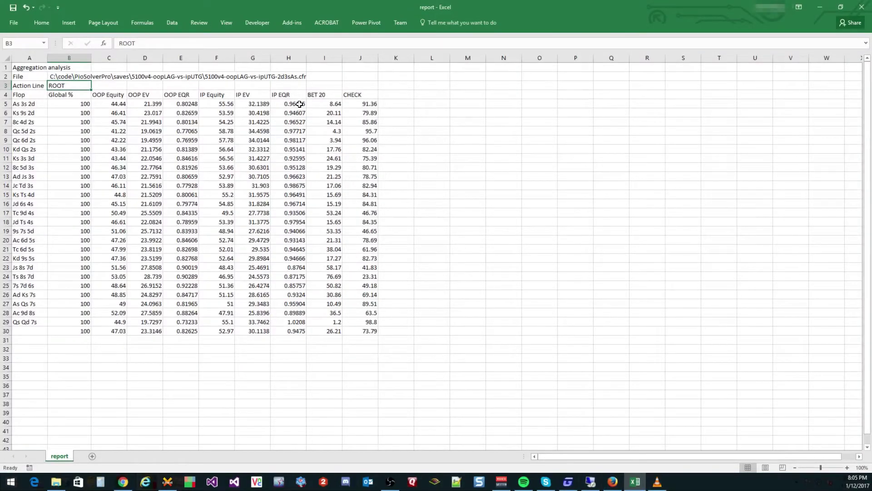
left_click(320, 95)
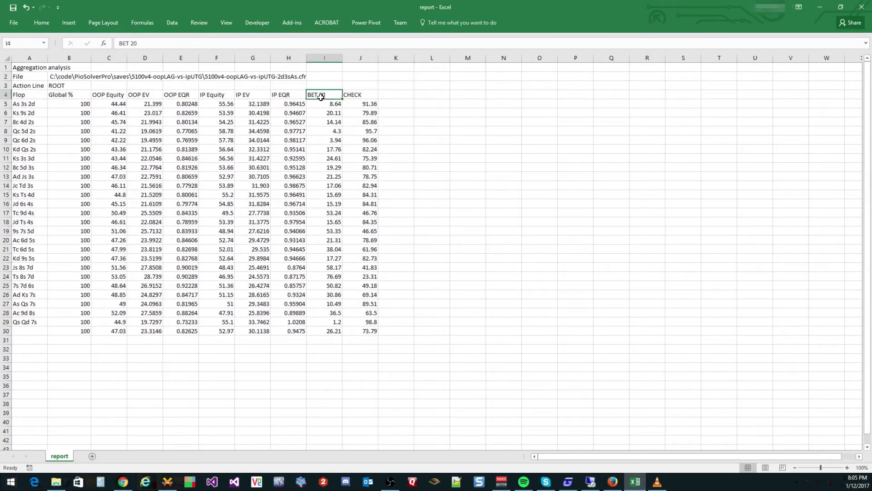
left_click(366, 97)
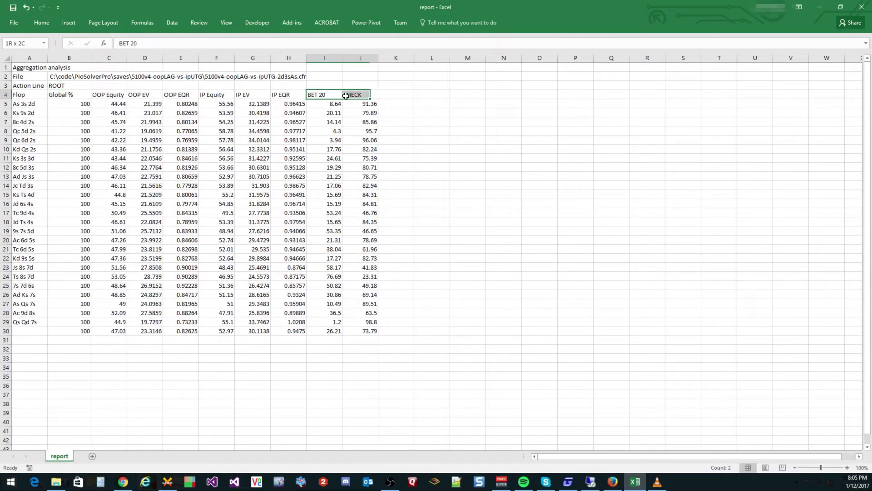
left_click_drag(339, 96, 346, 95)
Sort the report's flop rows A5:J29 by flop in descending order
left_click_drag(37, 105, 377, 322)
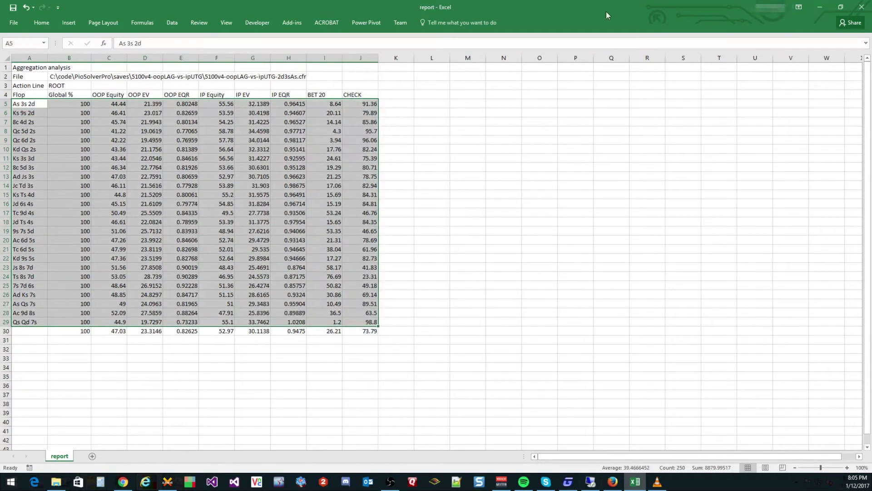
left_click(179, 22)
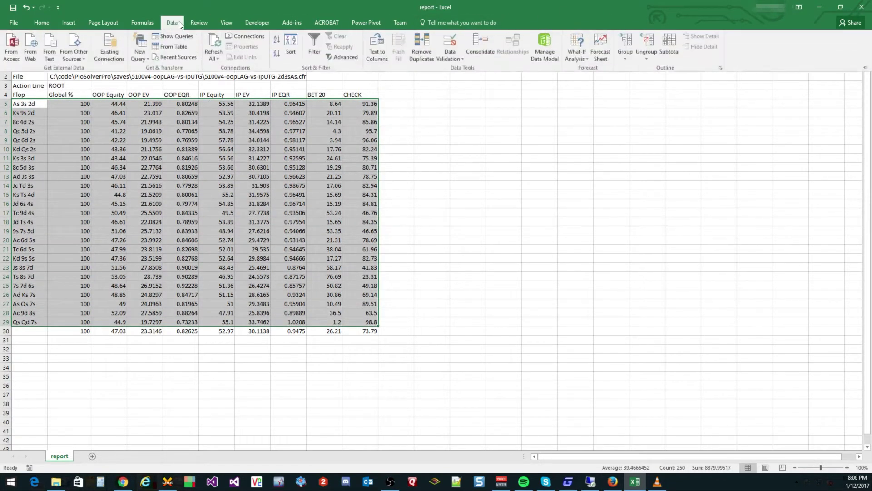
left_click(865, 68)
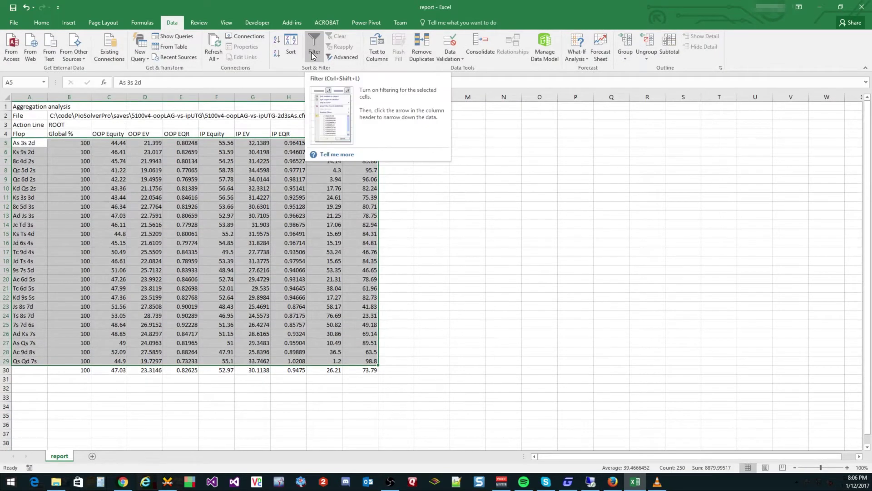
left_click(277, 53)
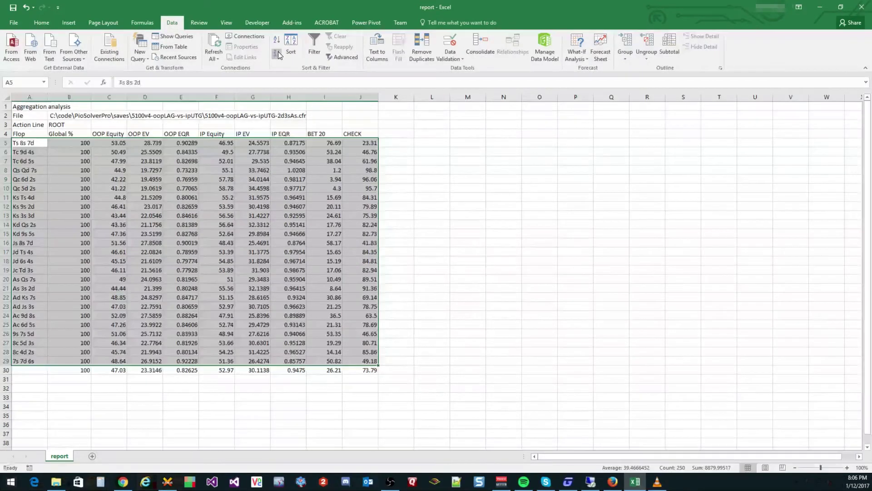
left_click(77, 206)
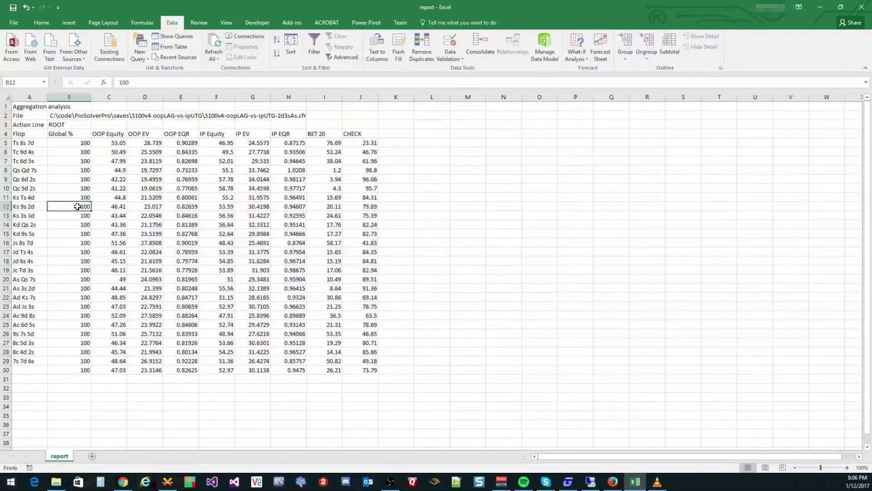
left_click(32, 144)
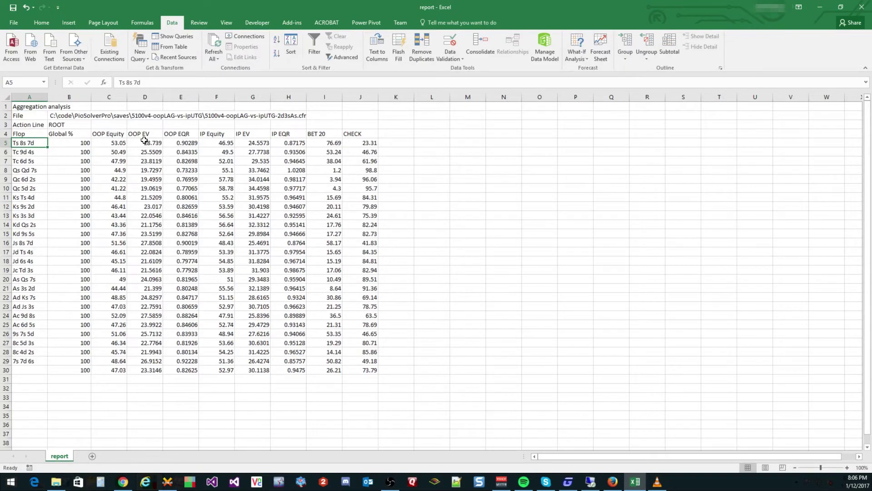
Narrow column K as a spacer and add a widened column L headed "Notes" in row 4
left_click_drag(414, 96, 390, 96)
left_click(396, 134)
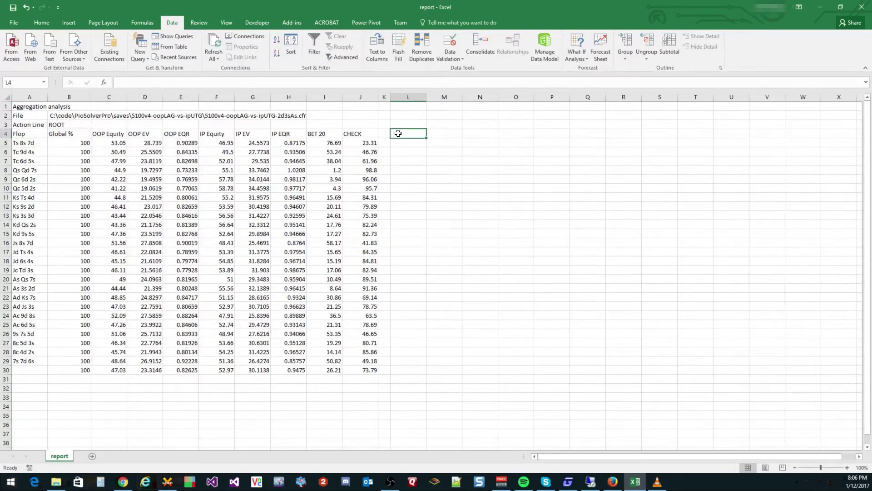
type("Notes")
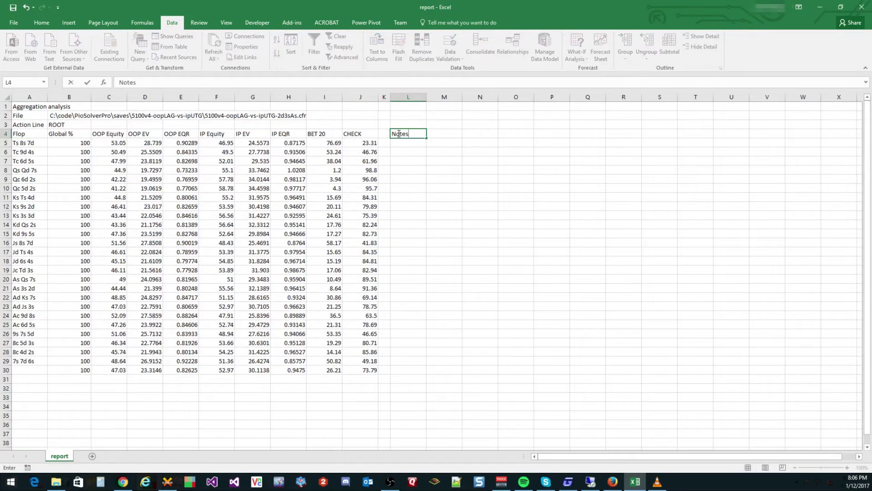
left_click(420, 97)
left_click_drag(426, 97, 676, 95)
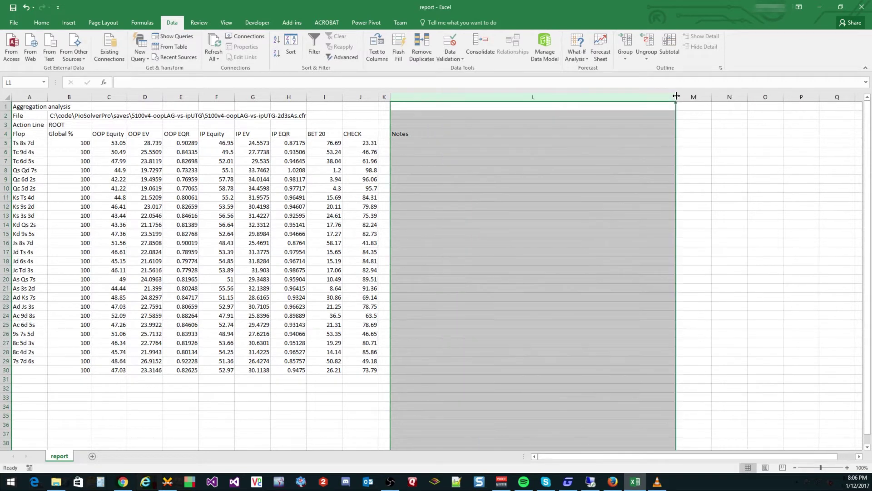
Apply the Total cell style to the report's header row A4:L4
left_click(382, 135)
left_click_drag(415, 133, 27, 134)
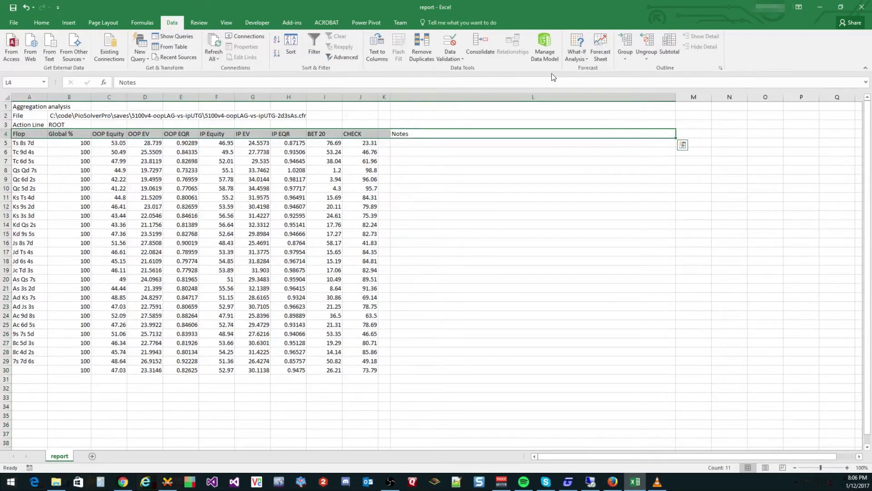
left_click(40, 22)
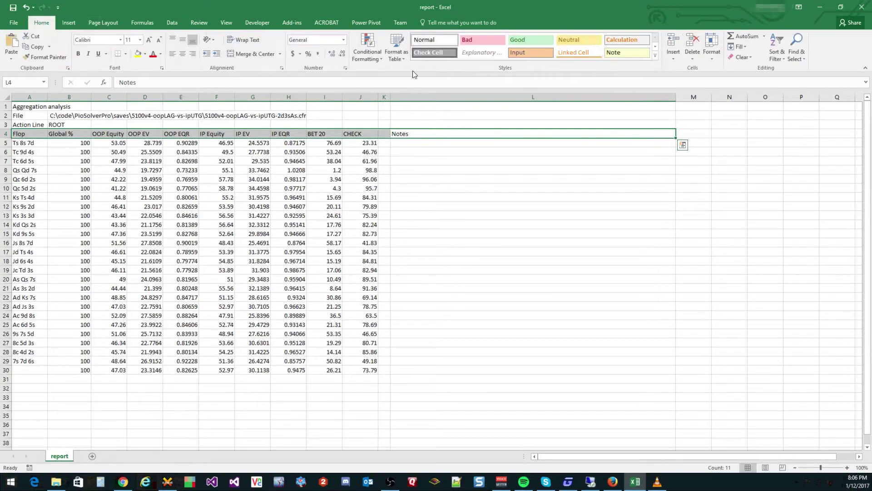
left_click(656, 55)
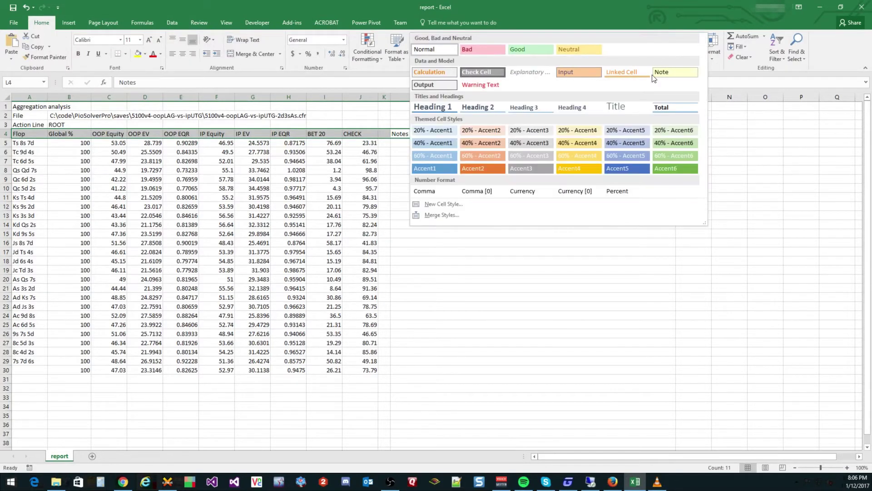
left_click(663, 105)
Apply the Total cell style to the summary row B30:J30
left_click(347, 363)
left_click_drag(69, 370, 370, 370)
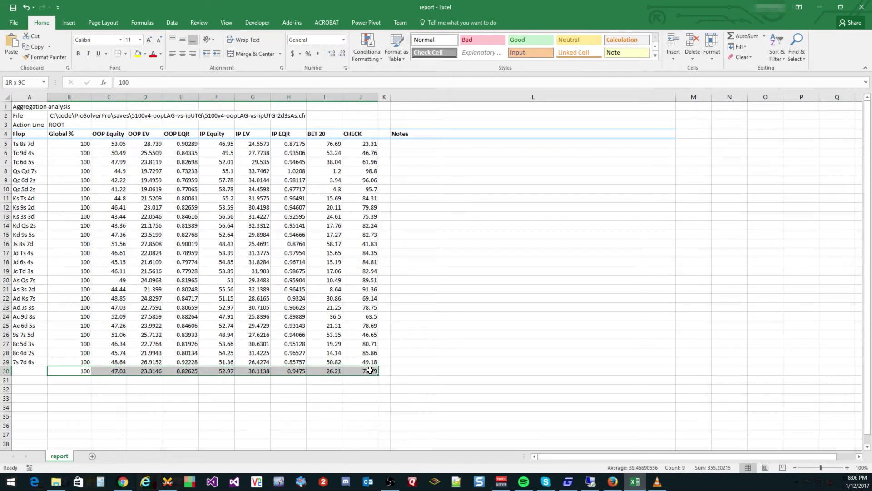
left_click(654, 56)
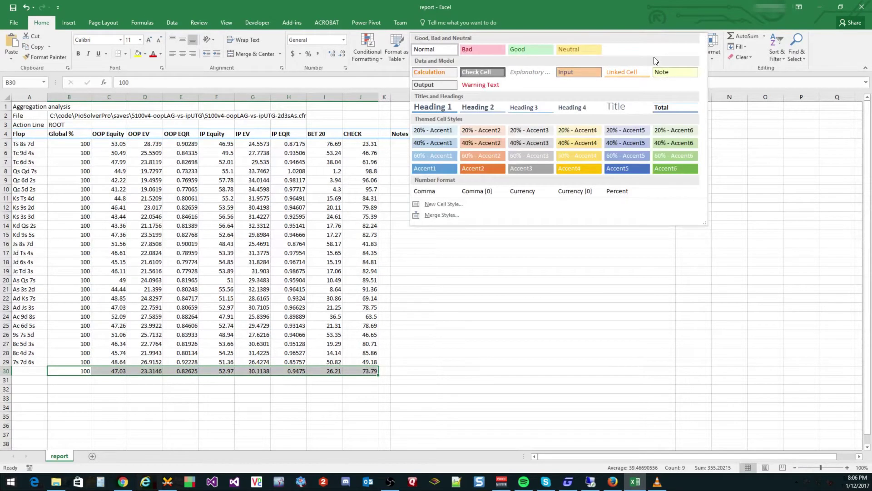
left_click(654, 108)
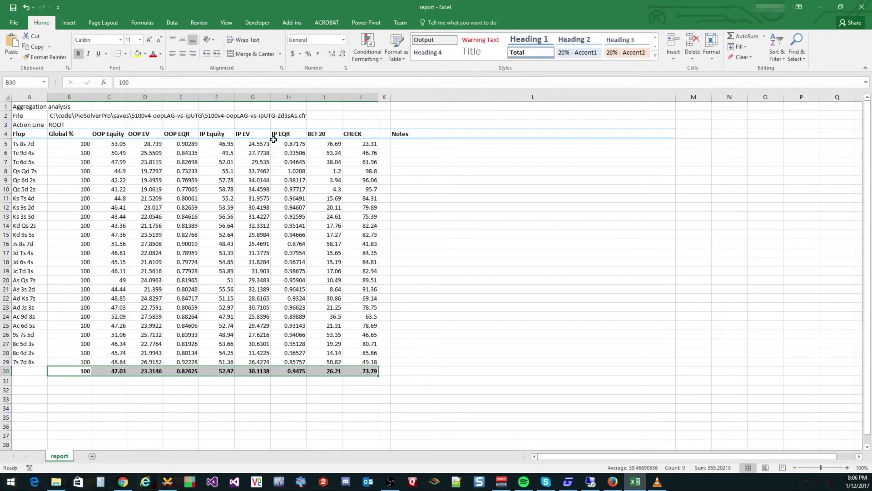
Apply the Heading 3 cell style to the header row A4:L4
left_click(421, 141)
left_click_drag(397, 133, 28, 133)
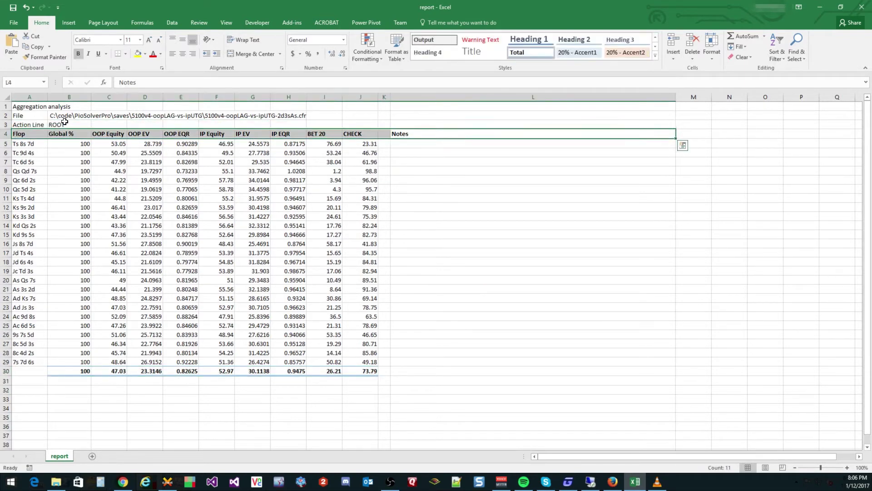
left_click(575, 40)
left_click(629, 41)
left_click(529, 177)
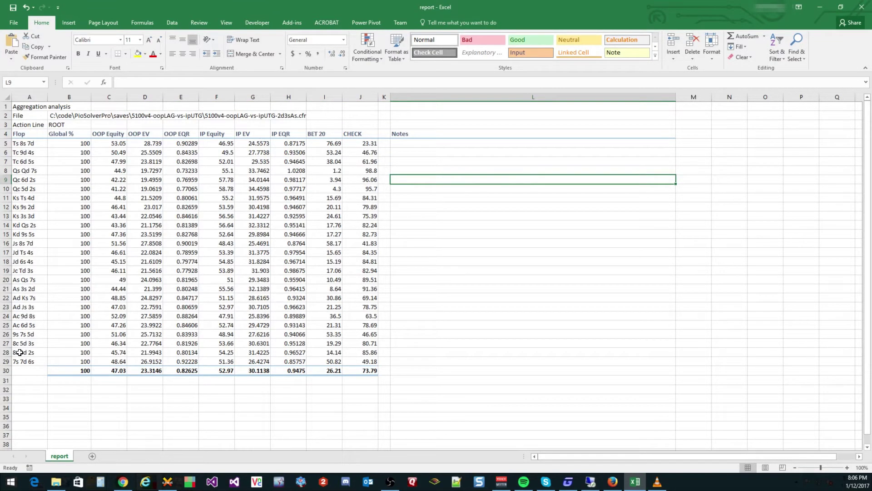
Compare the placement of the ten-high flops in A5:A7 with the nine-high and lower flops in A26:A29
left_click_drag(19, 143, 23, 162)
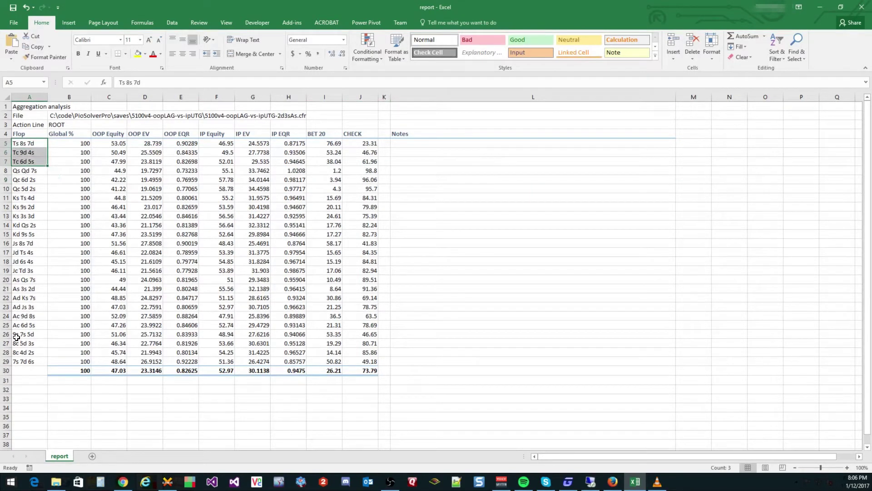
left_click_drag(16, 335, 14, 361)
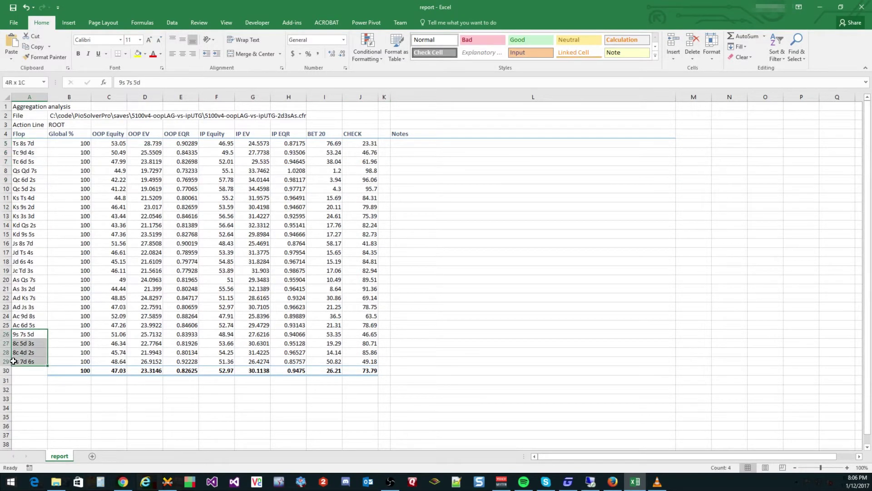
left_click(19, 335)
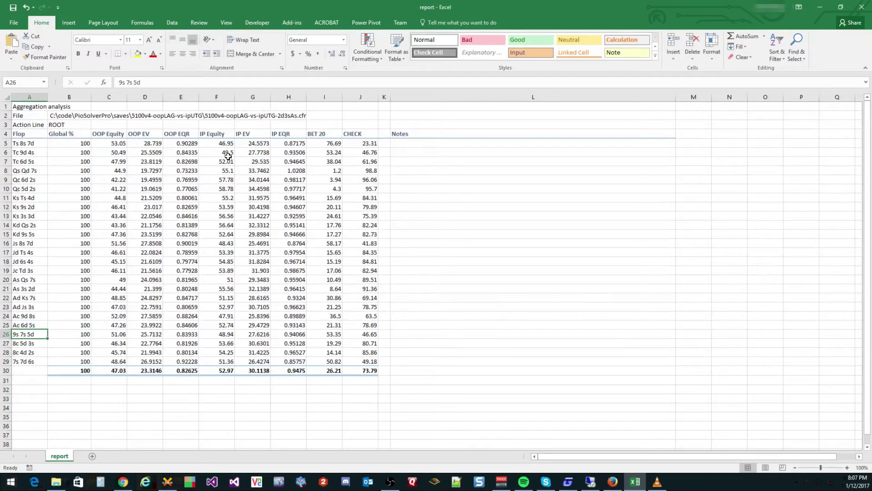
Apply color scale conditional formatting to the BET 20 and CHECK frequencies in I5:J29
left_click_drag(333, 143, 345, 362)
left_click(384, 372)
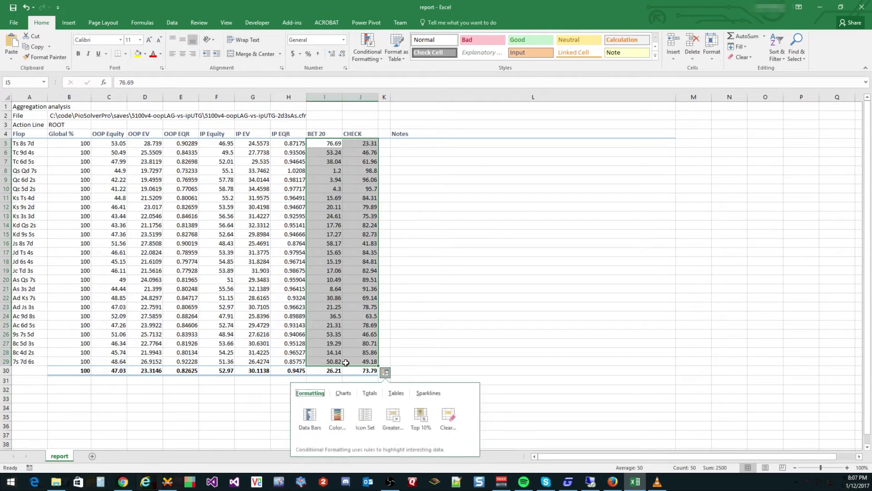
left_click(340, 418)
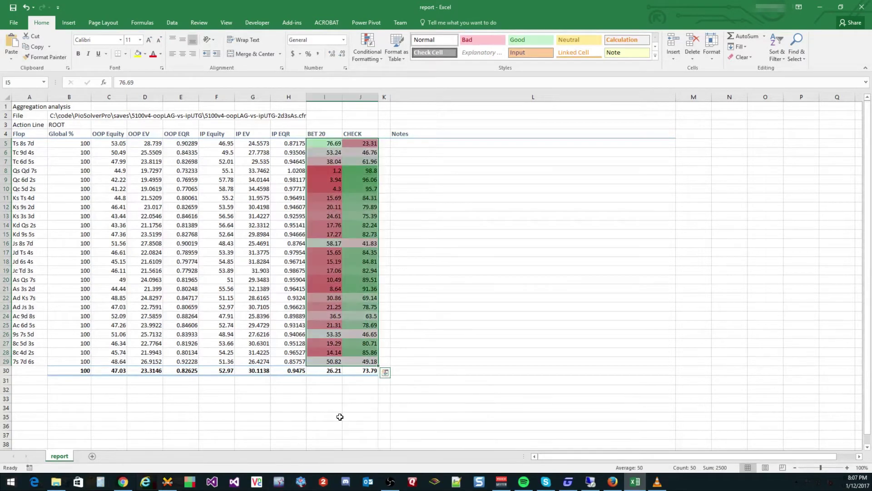
left_click(425, 263)
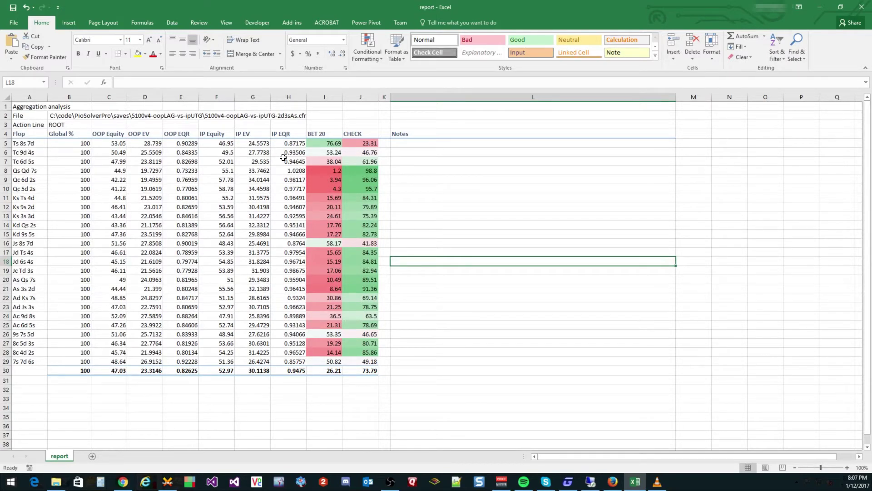
Examine the BET 20 and CHECK frequencies flop by flop and in the summary row I30:J30
left_click(335, 141)
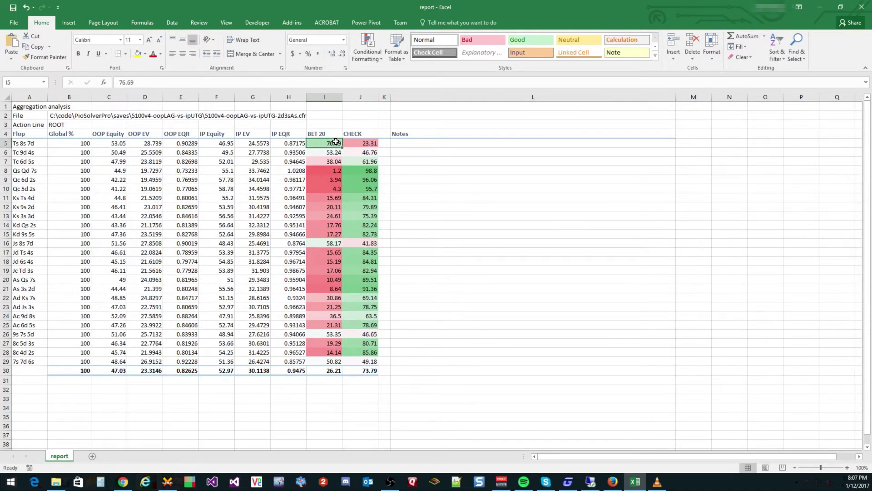
left_click(347, 141)
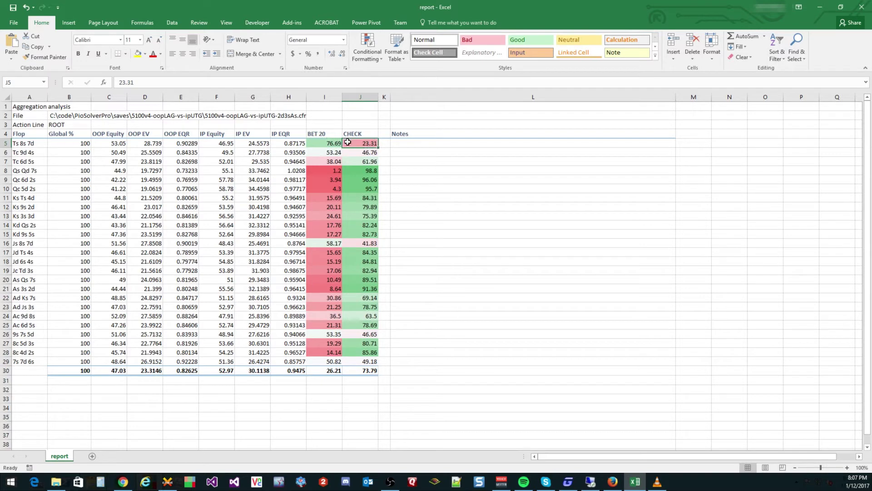
left_click_drag(349, 153, 331, 153)
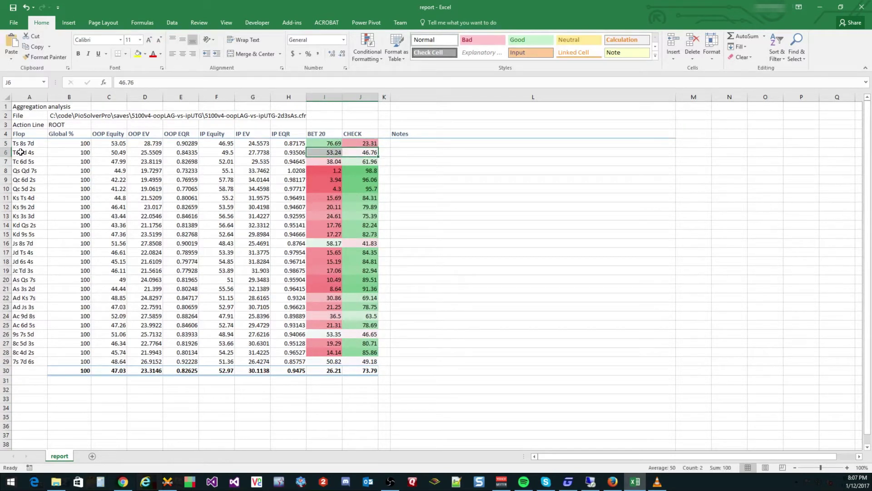
mouse_move(335, 155)
left_click(347, 163)
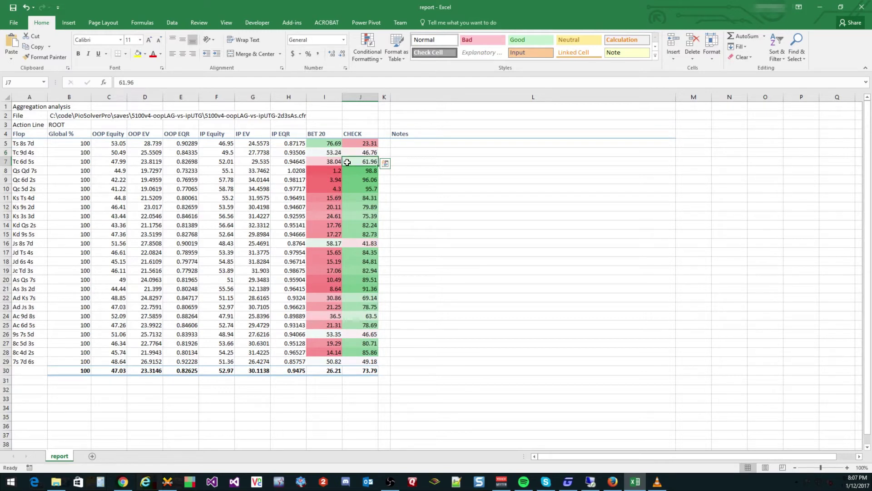
left_click_drag(348, 163, 352, 234)
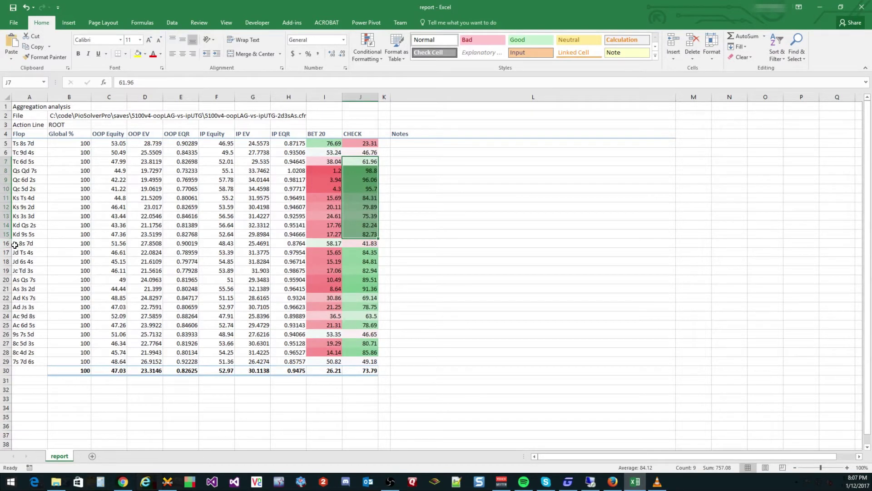
left_click(333, 242)
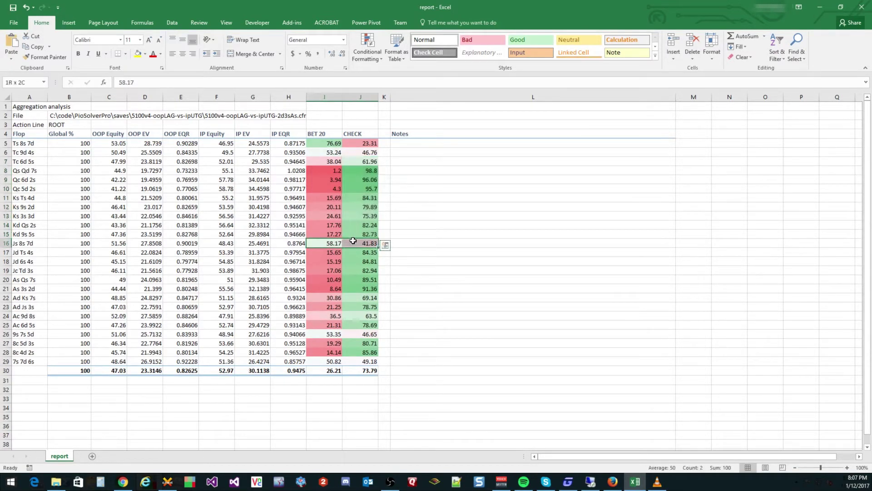
left_click_drag(354, 251, 351, 362)
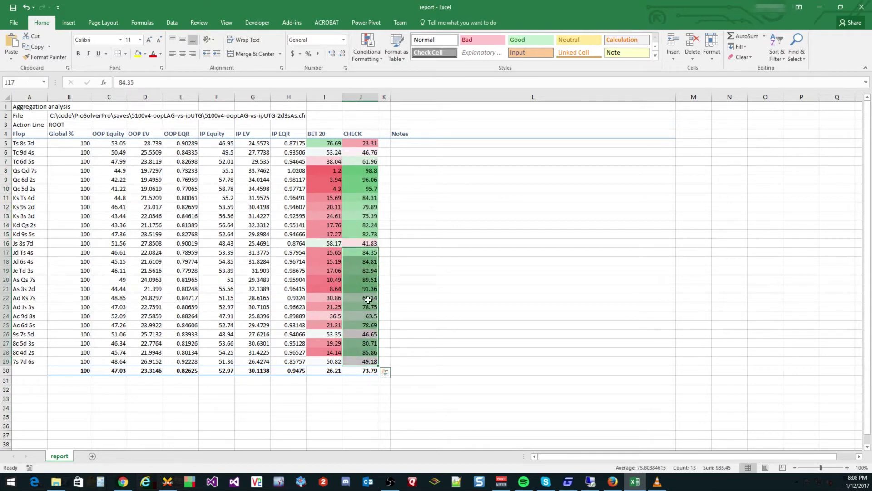
left_click(337, 362)
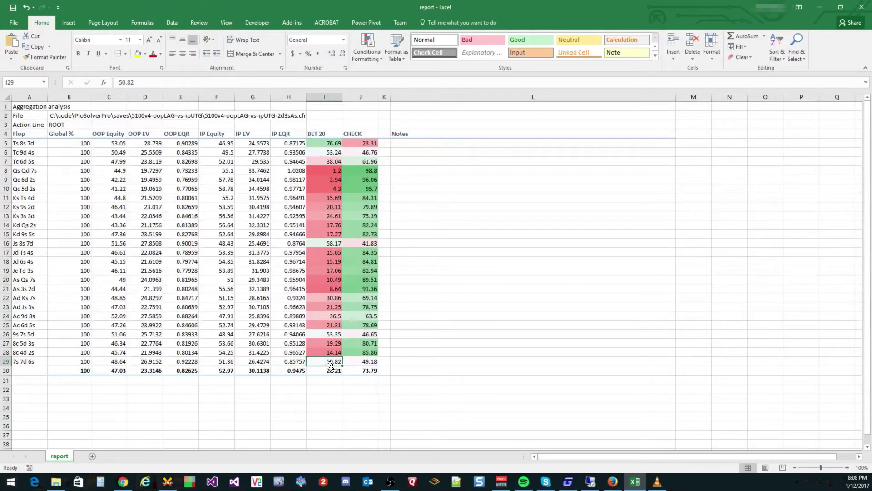
left_click(348, 372)
left_click_drag(348, 372, 324, 372)
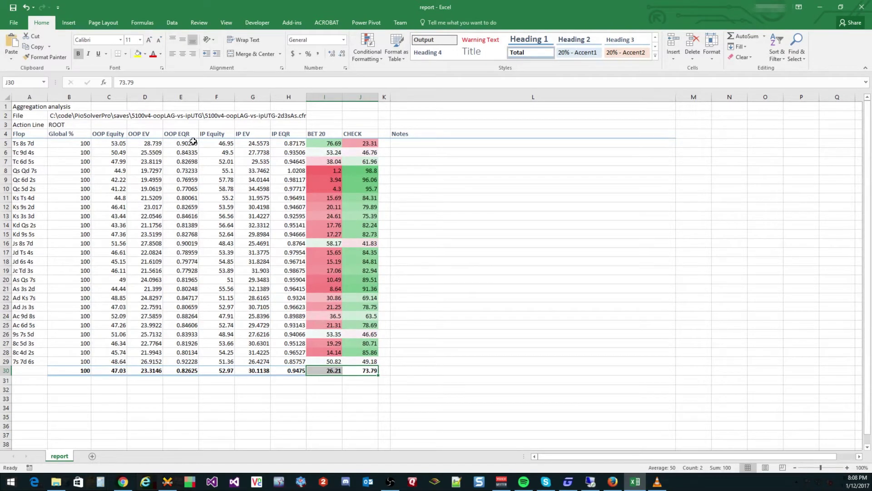
Examine the flop list and the Global %, OOP Equity, OOP EV and OOP EQR columns
left_click_drag(29, 143, 18, 367)
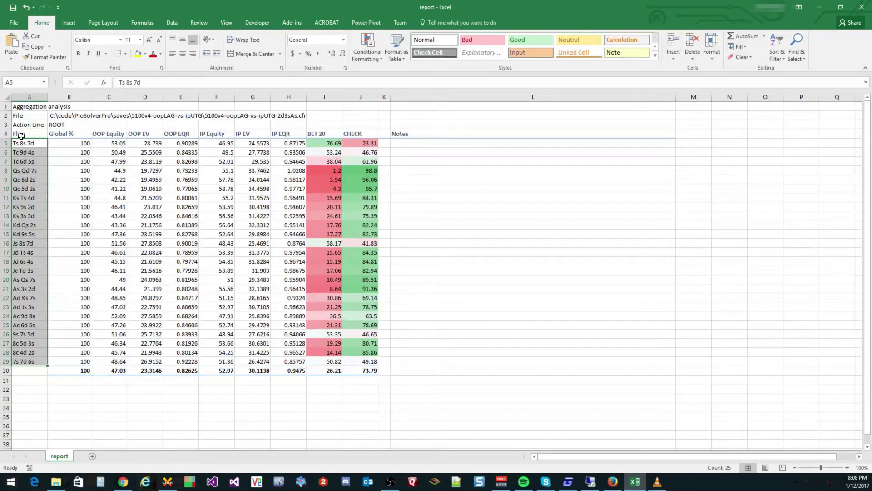
left_click(64, 143)
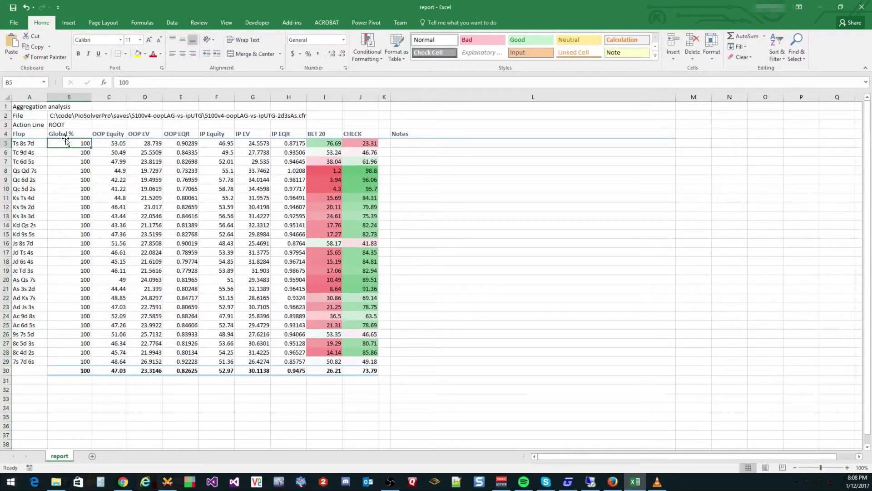
left_click(66, 134)
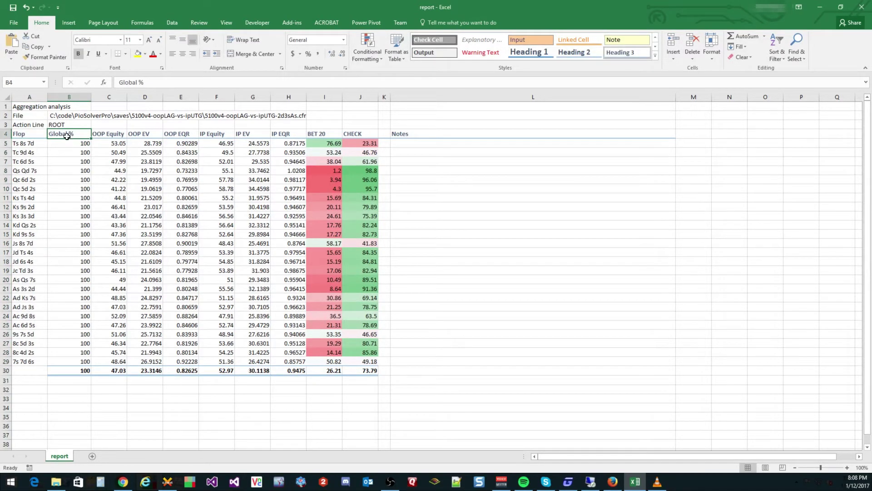
left_click_drag(69, 360, 67, 133)
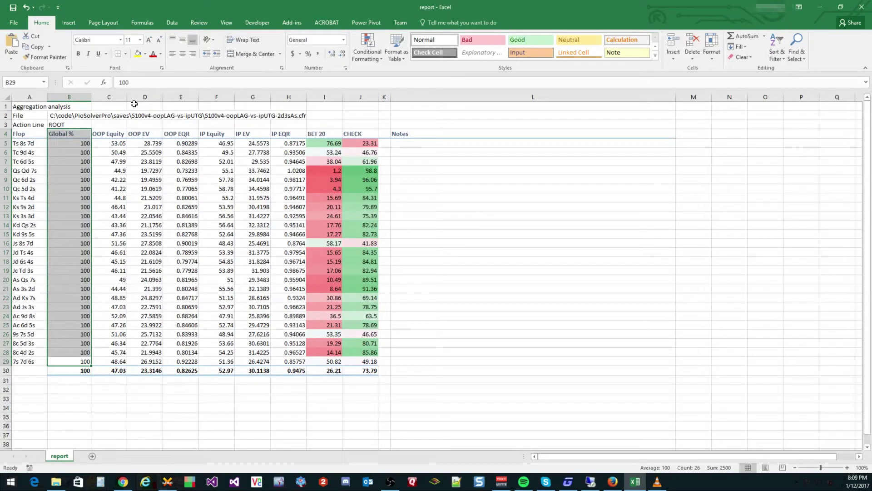
left_click(105, 133)
left_click_drag(105, 142, 103, 362)
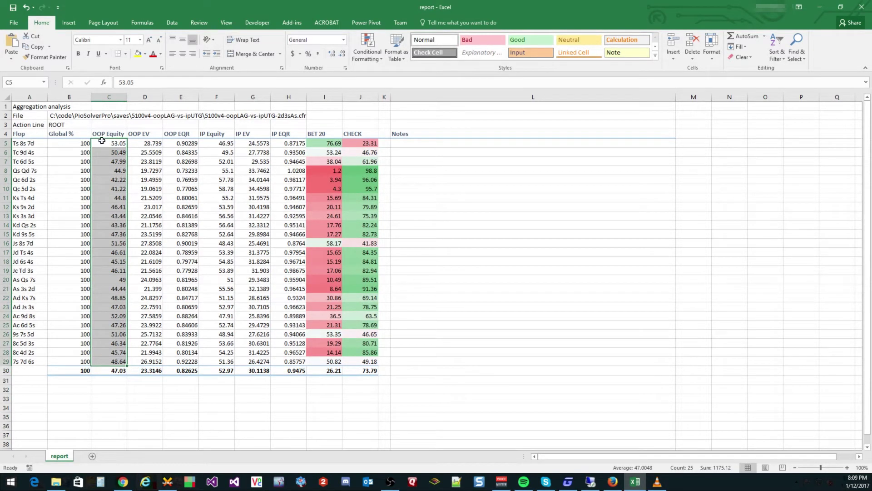
left_click(141, 144)
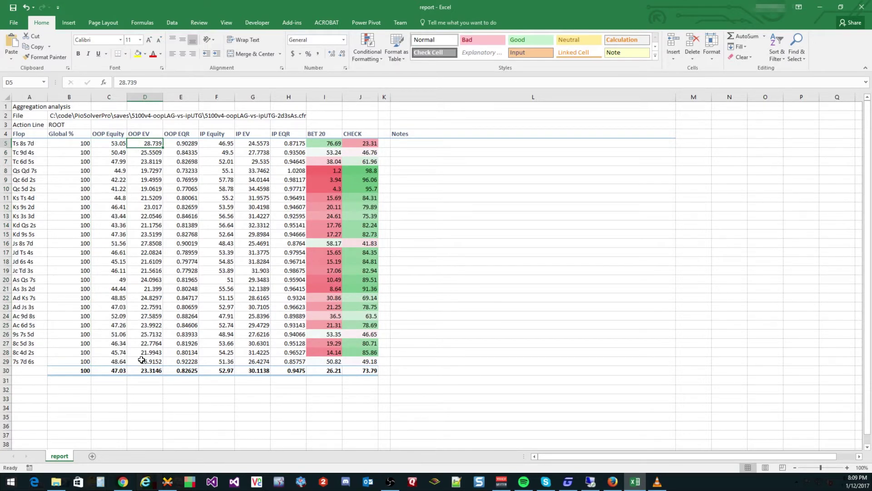
left_click_drag(146, 358, 146, 145)
left_click(168, 143)
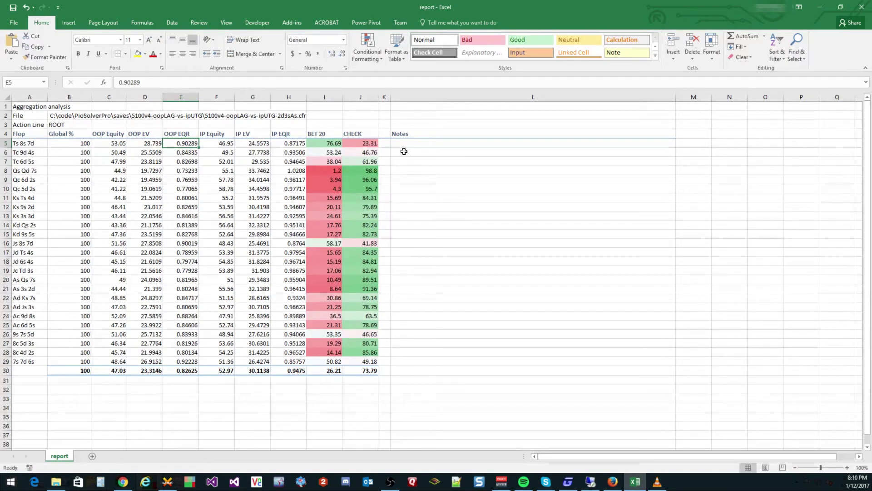
Examine the Notes cells L5:L29, the IP Equity, IP EV and IP EQR headings, and the summary row B30:J30
left_click_drag(403, 145, 404, 362)
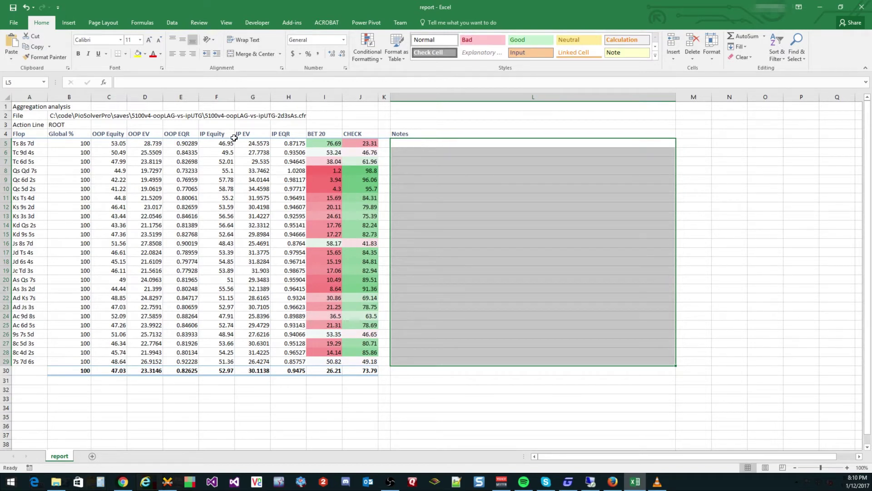
left_click(217, 134)
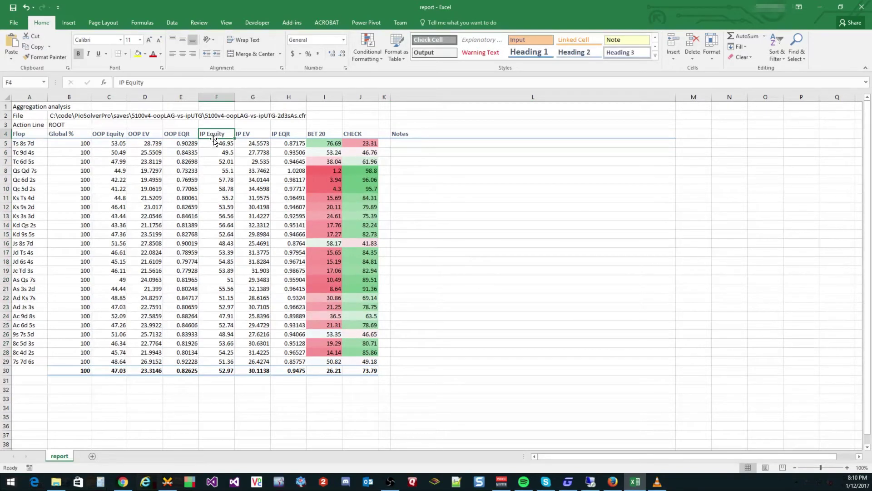
left_click(244, 134)
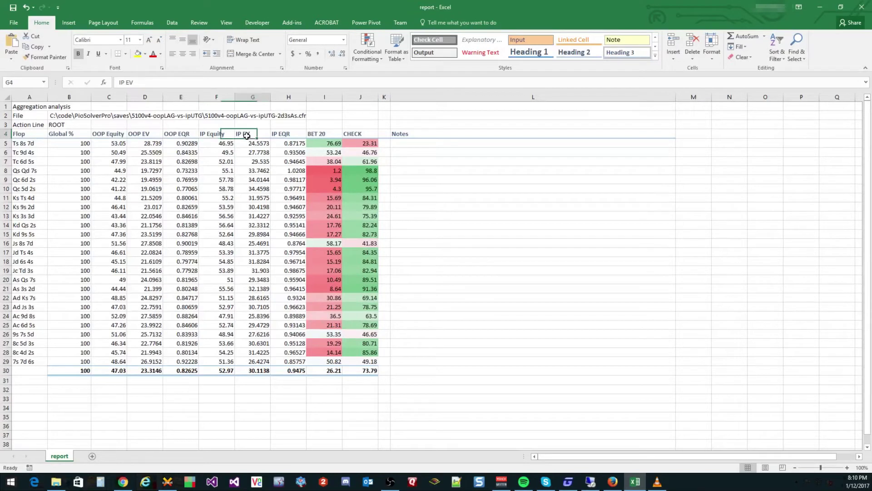
left_click(281, 134)
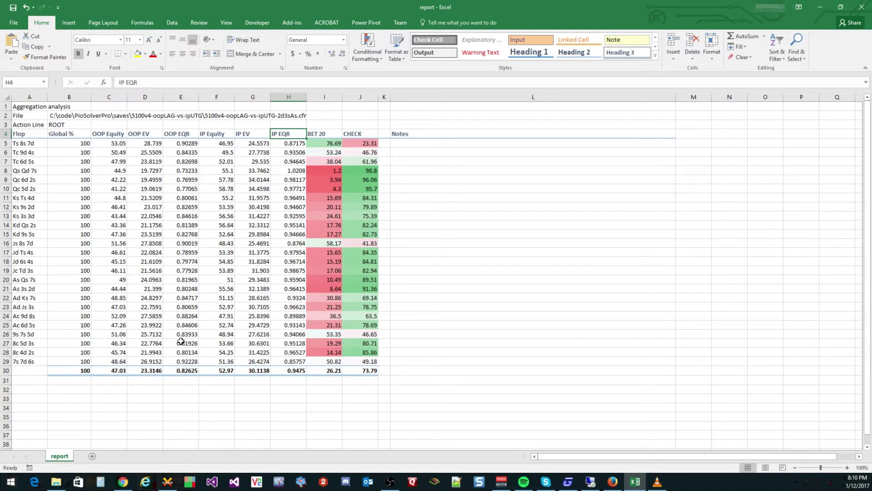
left_click_drag(84, 371, 366, 373)
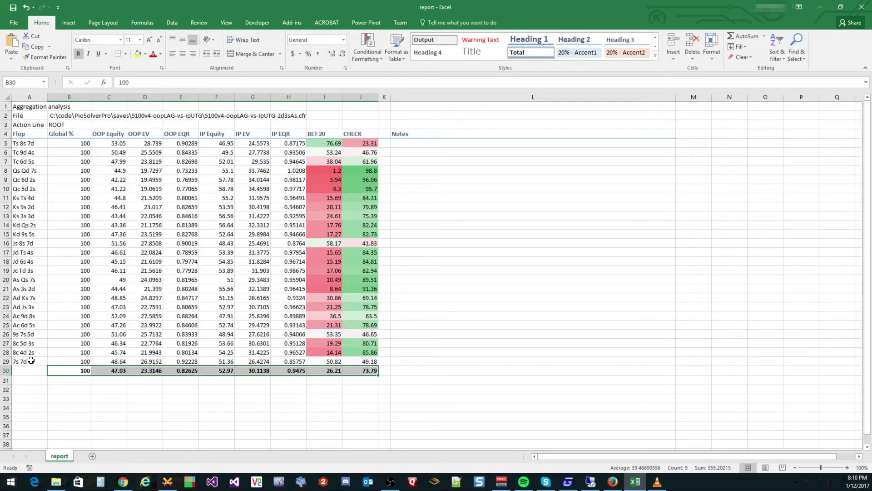
Examine the average OOP Equity in C30 and the solved flops in rows 5 to 29, including Qs Qd 7s and Ts 8s 7d
left_click(102, 369)
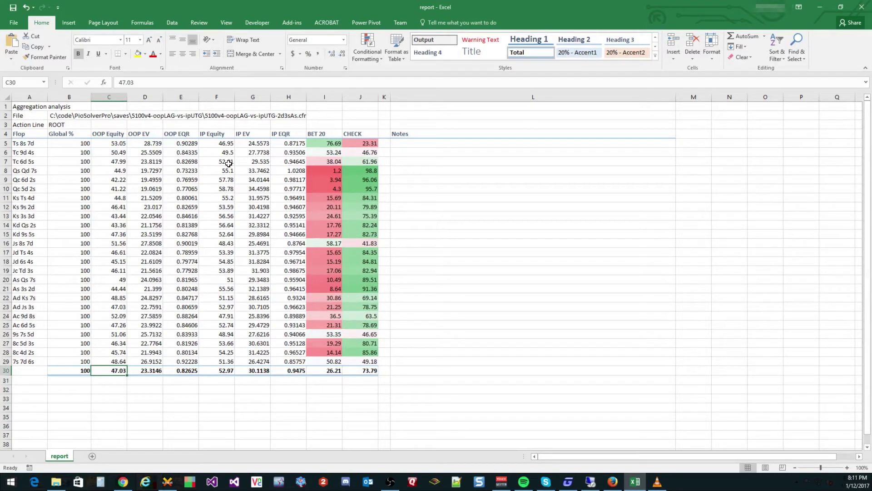
left_click(6, 144)
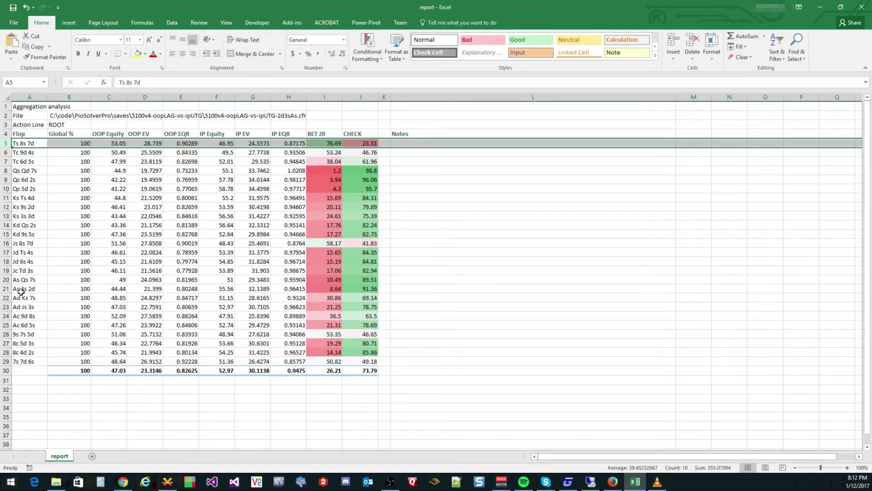
left_click_drag(6, 362, 5, 144)
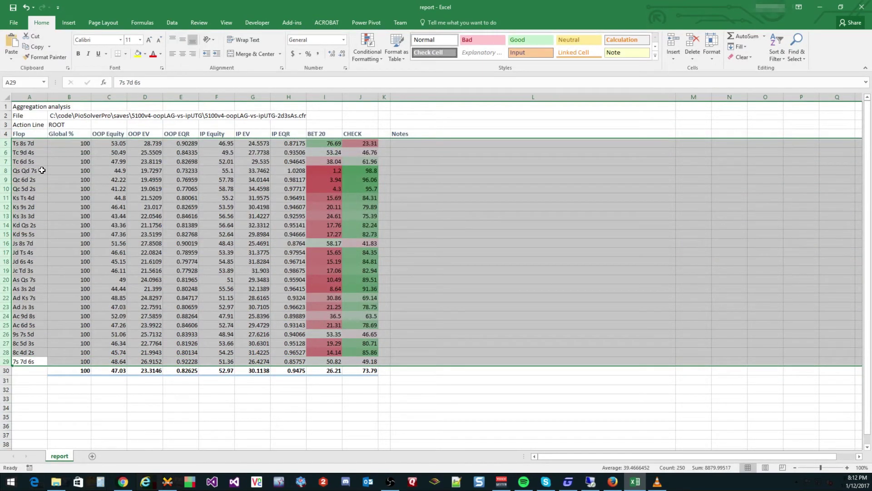
left_click(41, 171)
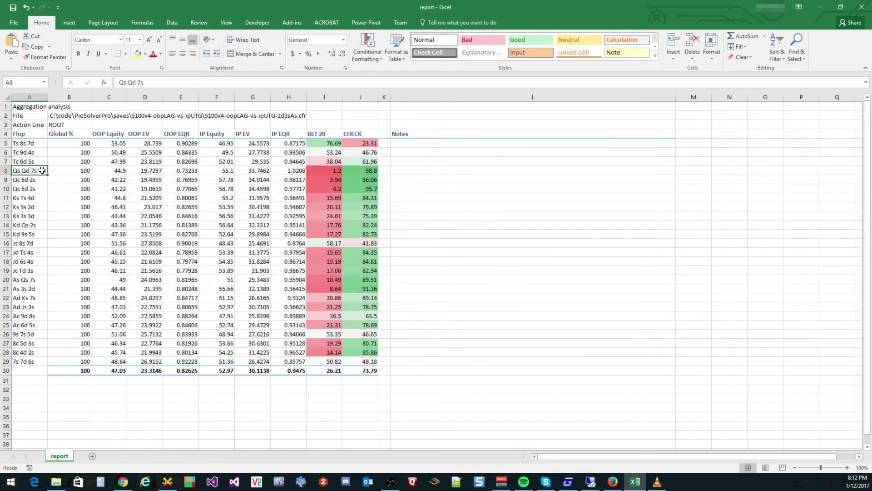
left_click(38, 141)
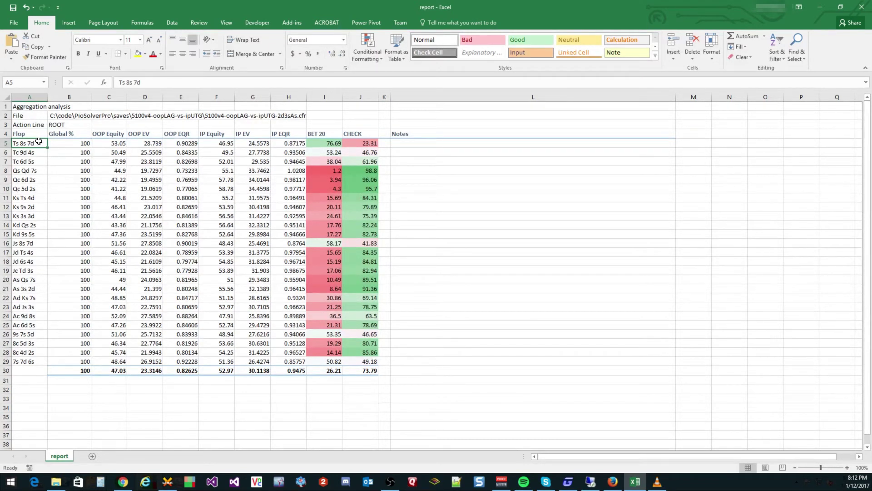
Switch to Firefox and review the PioSOLVER article on choosing a subset of flops, its subset links and the K8yVINK.png equity comparison charts
key("alt+Tab")
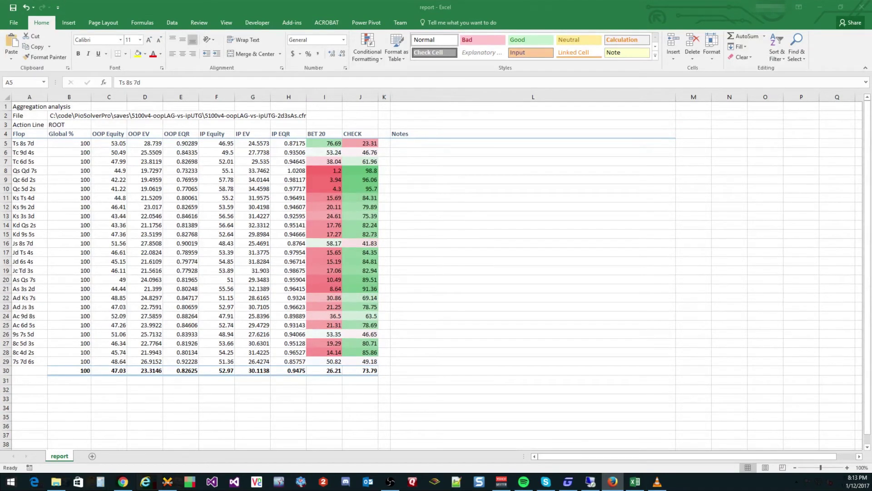
key("alt+Tab")
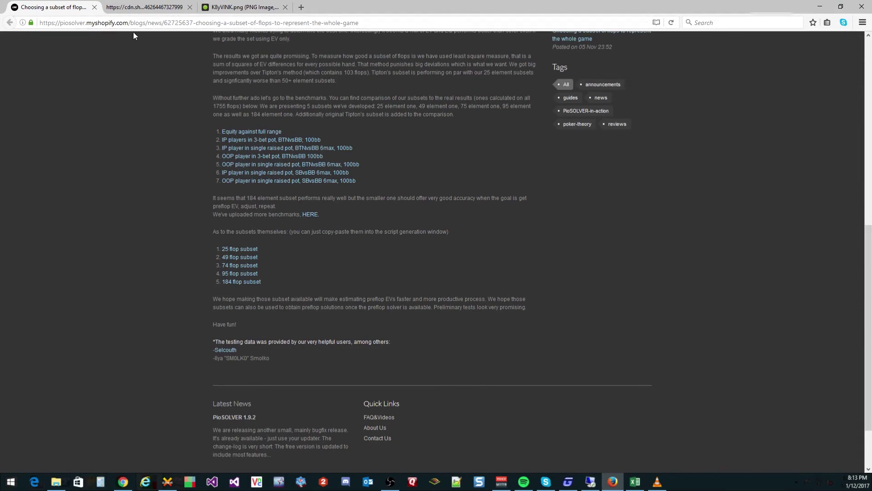
scroll(168, 203, "up", 8)
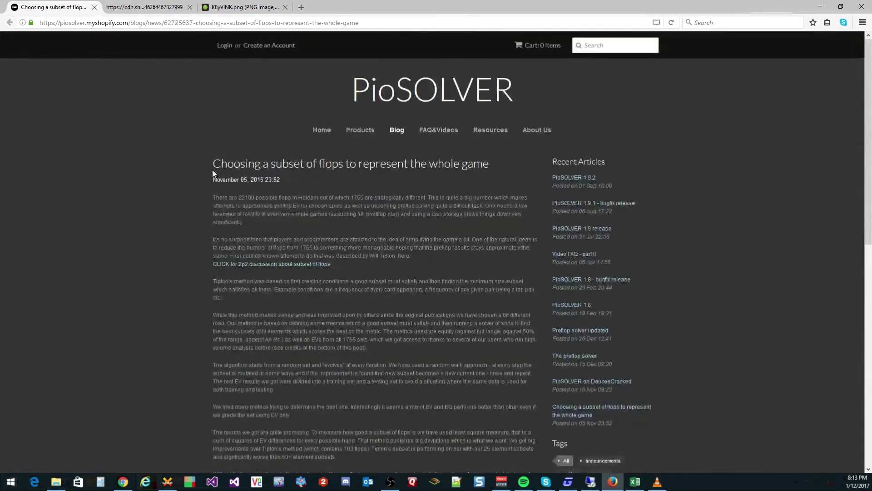
left_click_drag(214, 163, 502, 171)
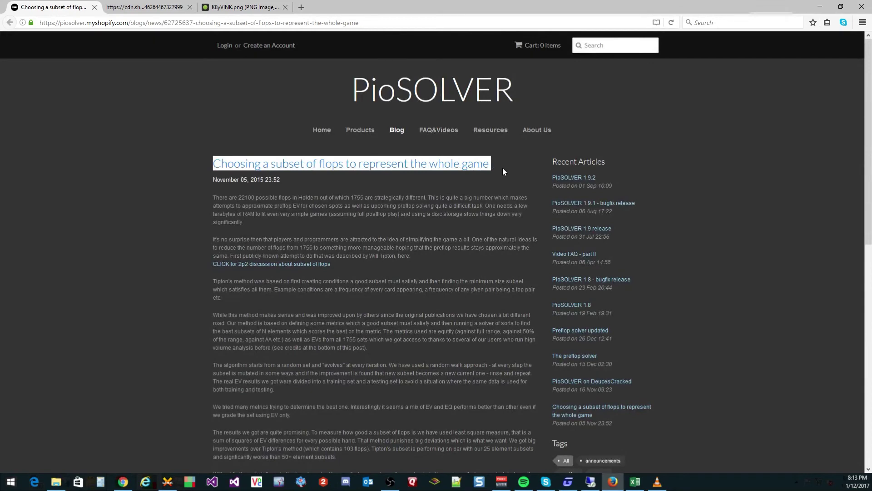
scroll(503, 171, "down", 5)
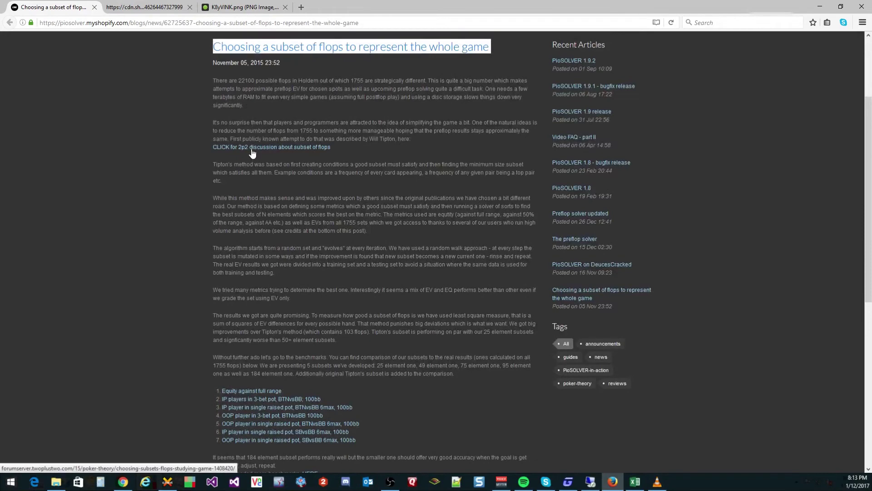
scroll(252, 151, "down", 7)
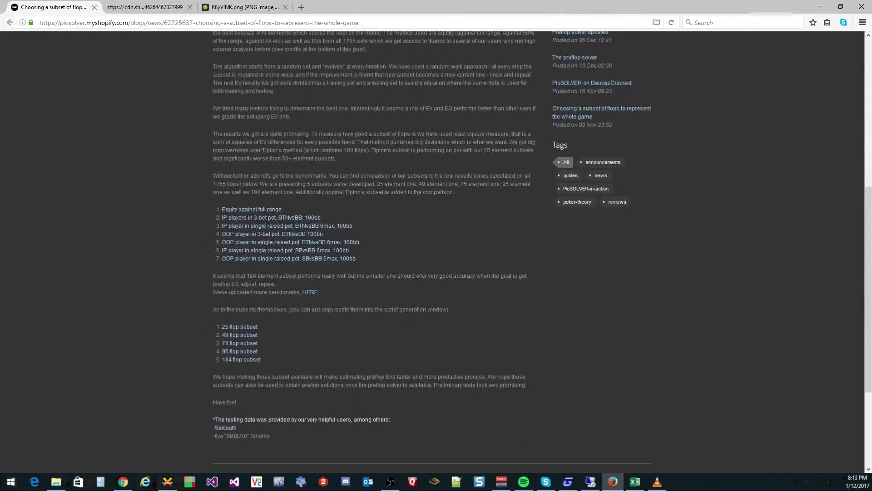
left_click_drag(215, 308, 450, 309)
left_click(330, 312)
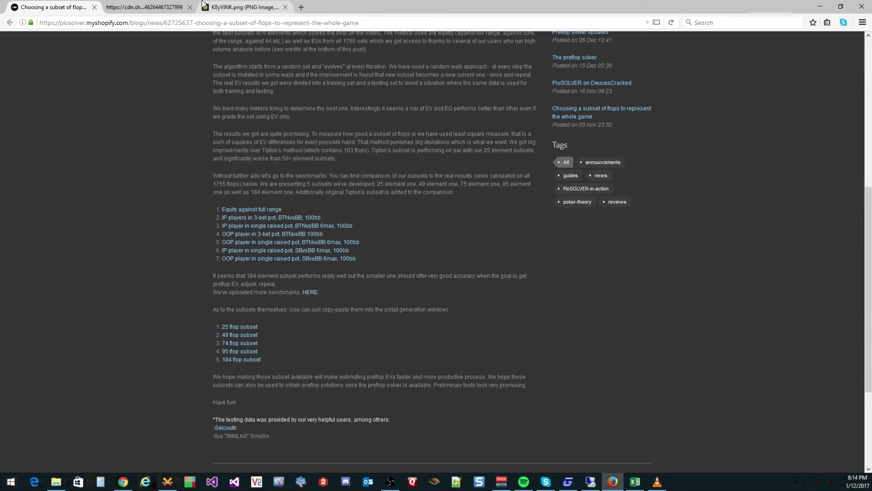
left_click(240, 6)
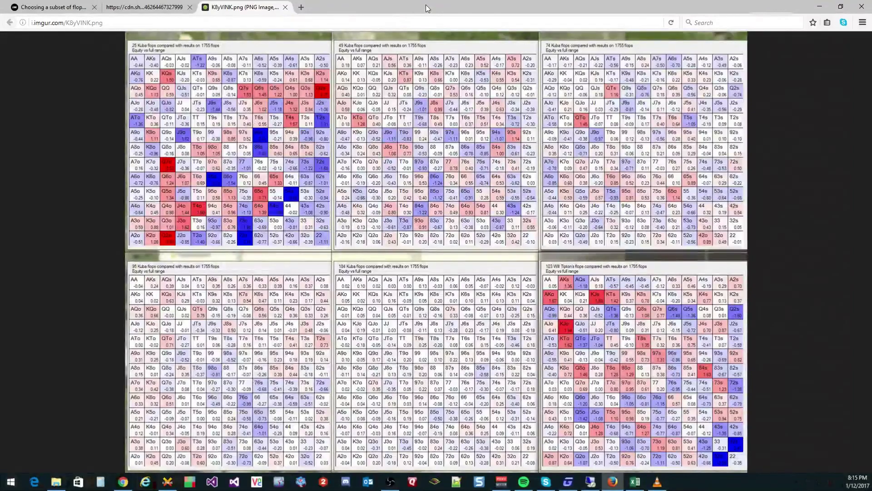
Switch to PioViewer on the remote desktop and estimate the tree size for the Jd Ts 4s configuration
key("alt+Tab")
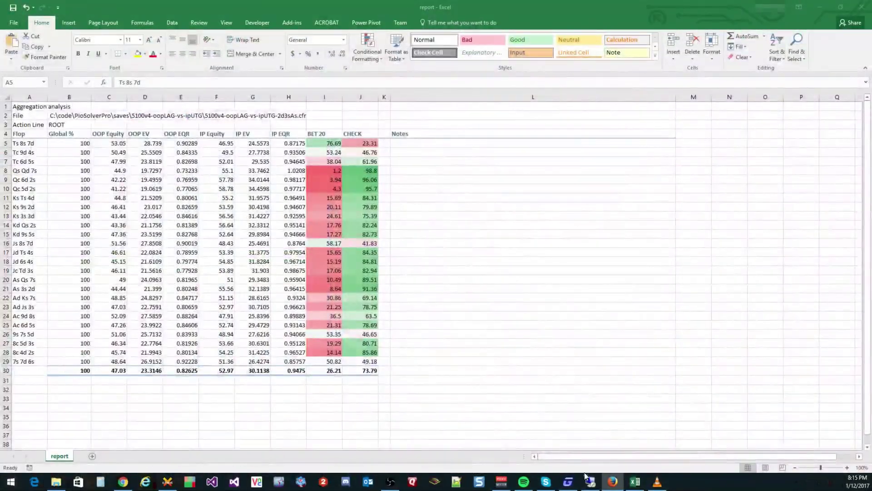
left_click(589, 480)
left_click(70, 27)
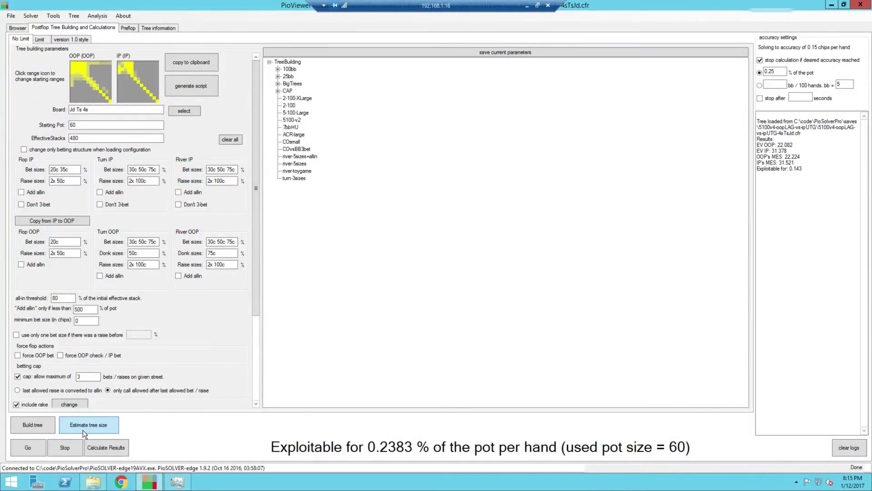
left_click(83, 425)
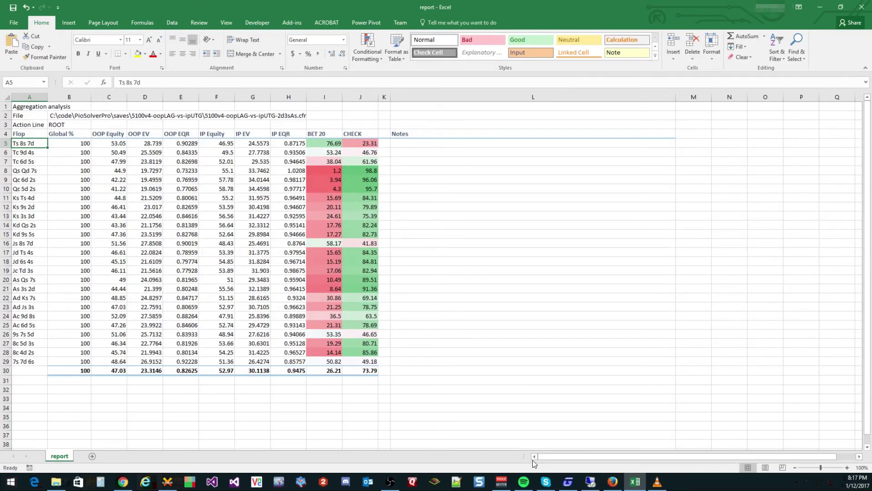
left_click(593, 485)
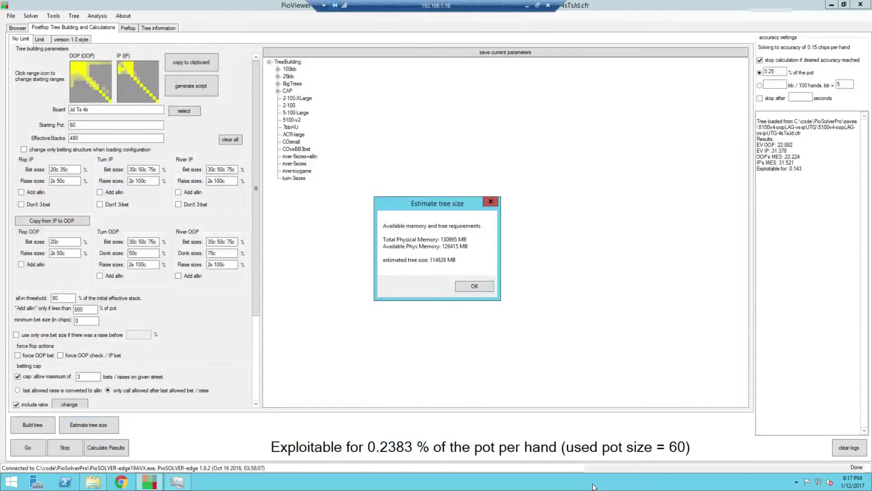
left_click(486, 202)
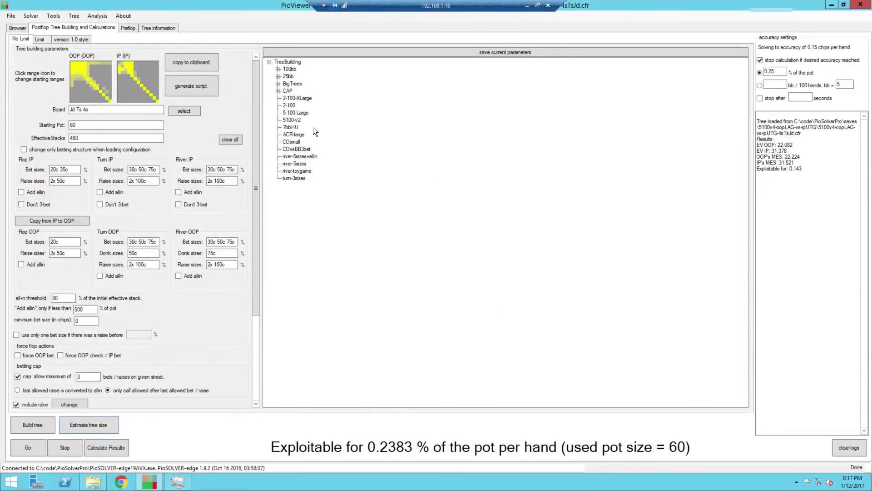
Compare the Jd Ts 4s frequencies in row 17 of the Excel report with the strategy in PioViewer's Browser
left_click(15, 28)
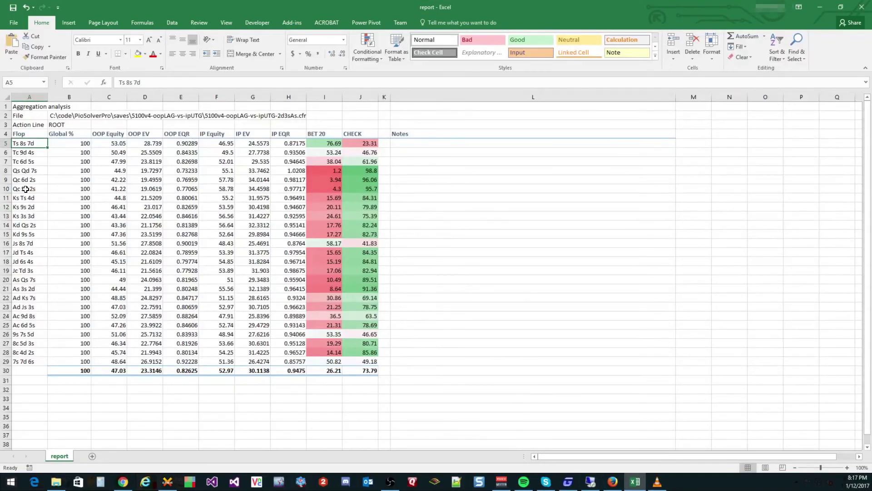
left_click(19, 253)
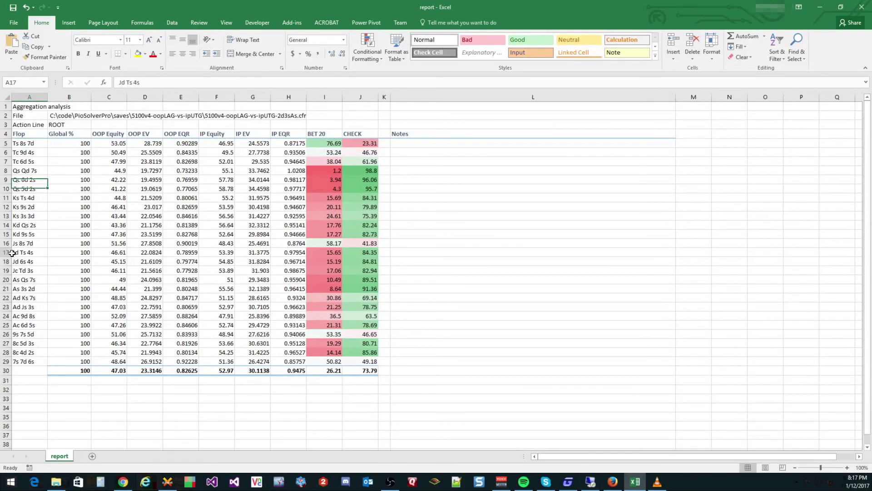
left_click(6, 253)
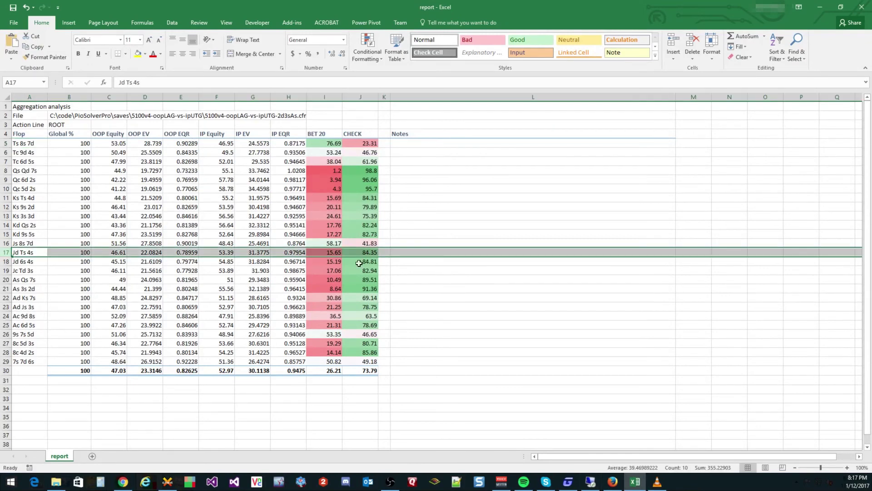
left_click(374, 253)
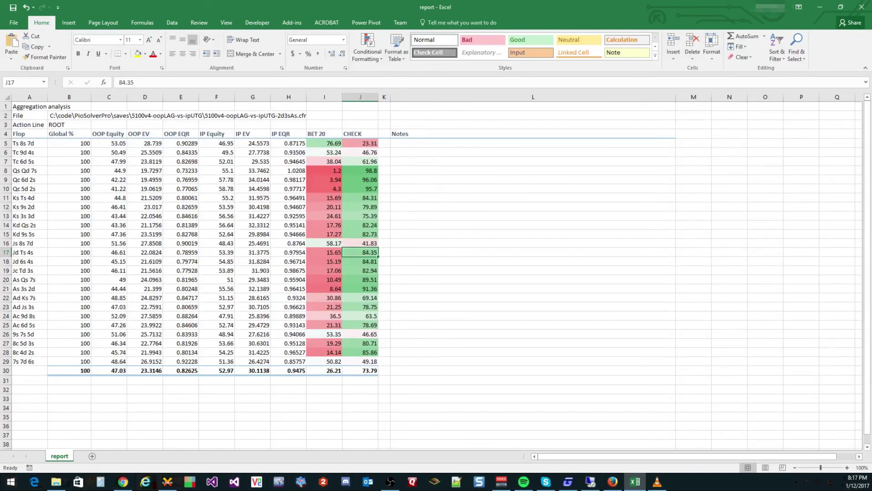
left_click(590, 481)
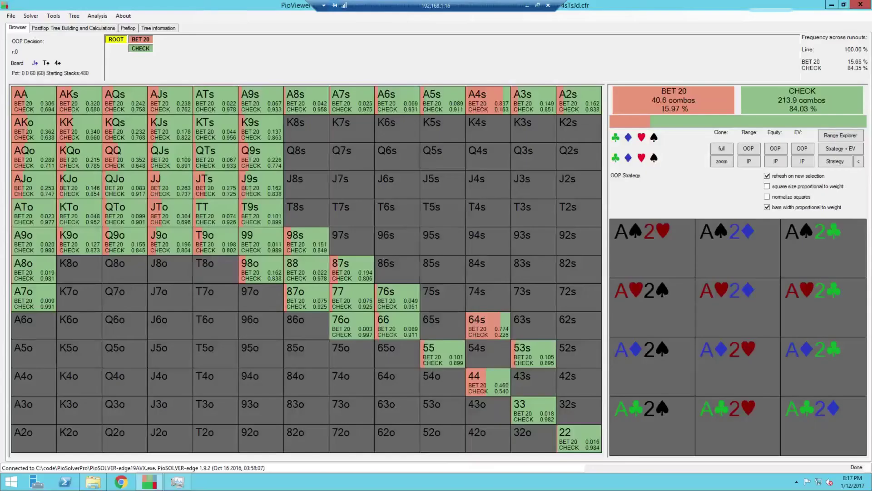
Explore the OOP range on Jd Ts 4s in a maximized Range Explorer, showing rescaled EV for the CHECK and BET 20 hands
left_click(825, 135)
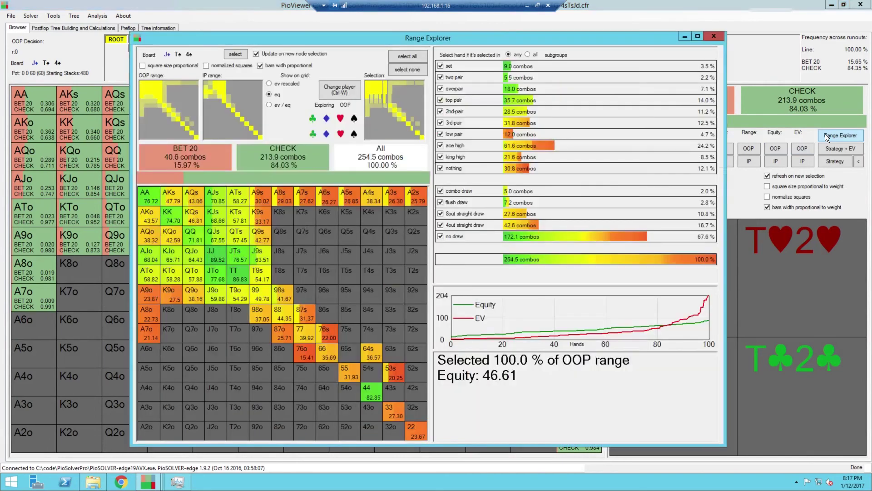
left_click(698, 37)
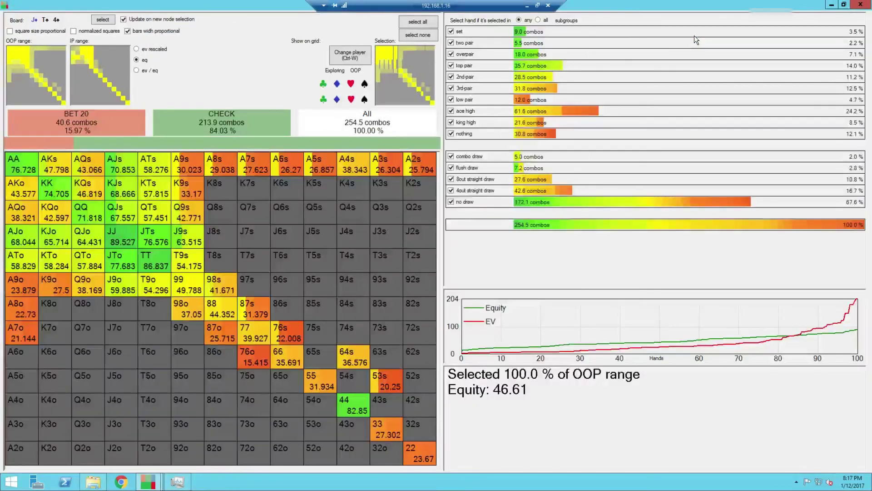
left_click(137, 49)
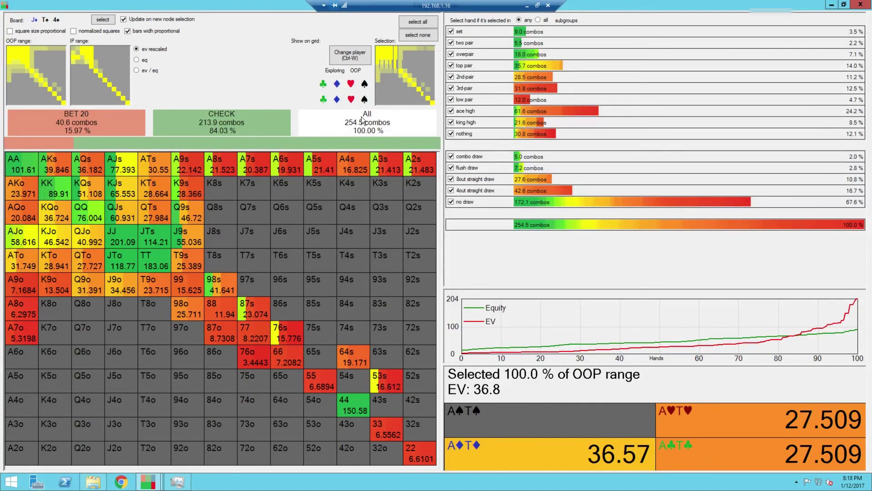
left_click(218, 117)
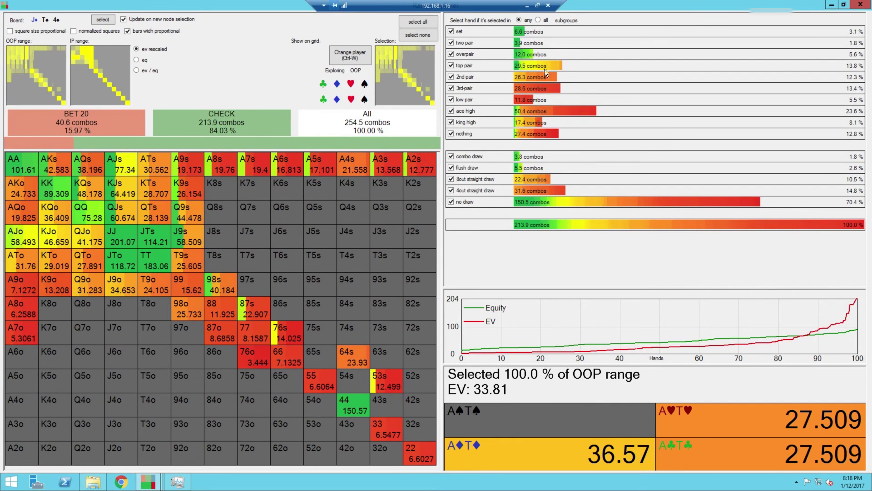
left_click(75, 124)
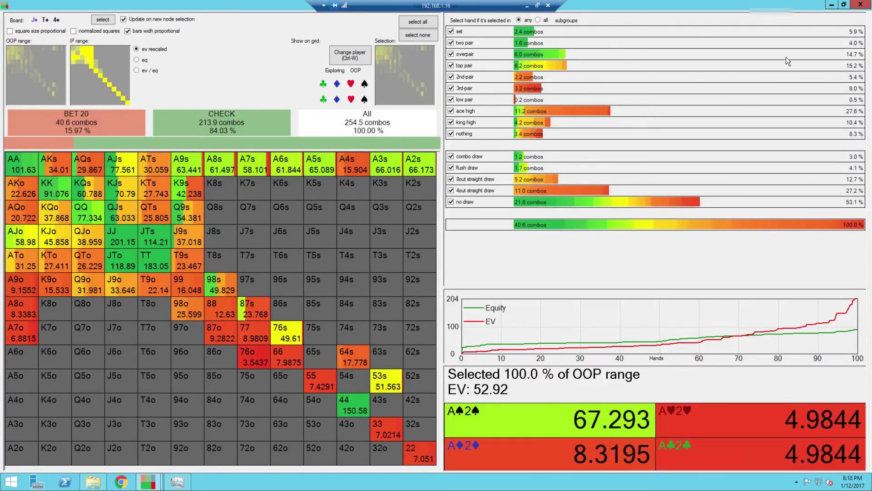
left_click(844, 4)
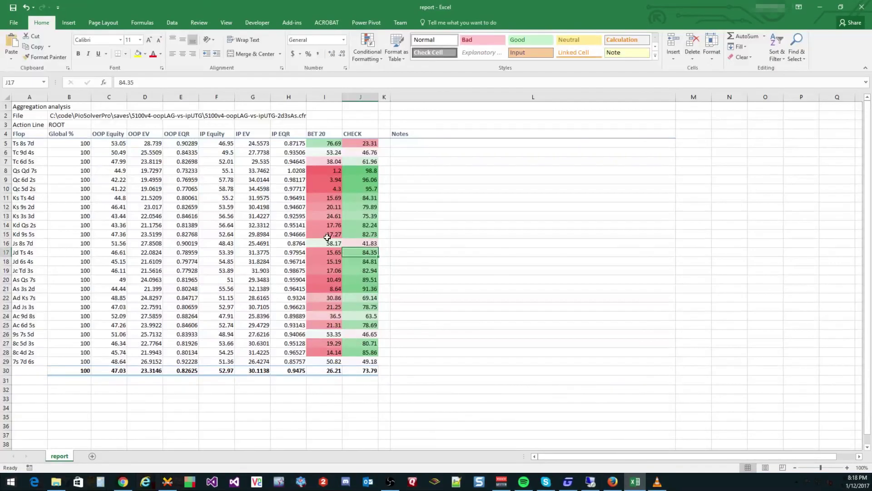
Enter the note "** blah blah blah" for the Ts 8s 7d flop in cell L5 of the Excel report
left_click(405, 142)
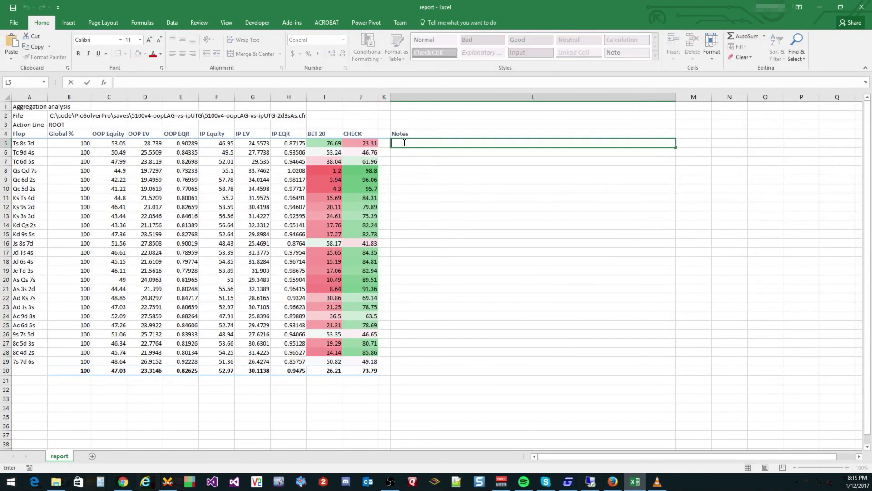
type("** blah blah blah")
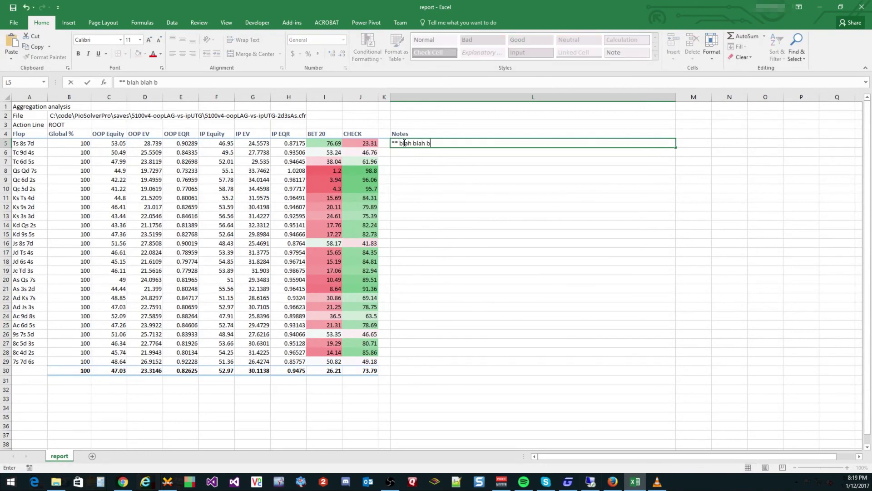